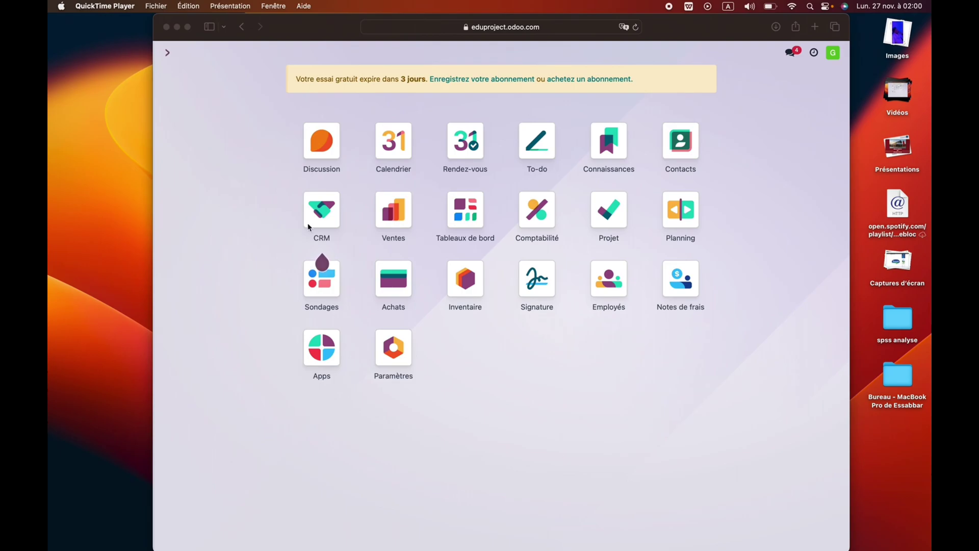
# - Create a new product in the Achats product catalogue and name it "Poms 33 Cl"
pyautogui.click(190, 30)
pyautogui.click(189, 29)
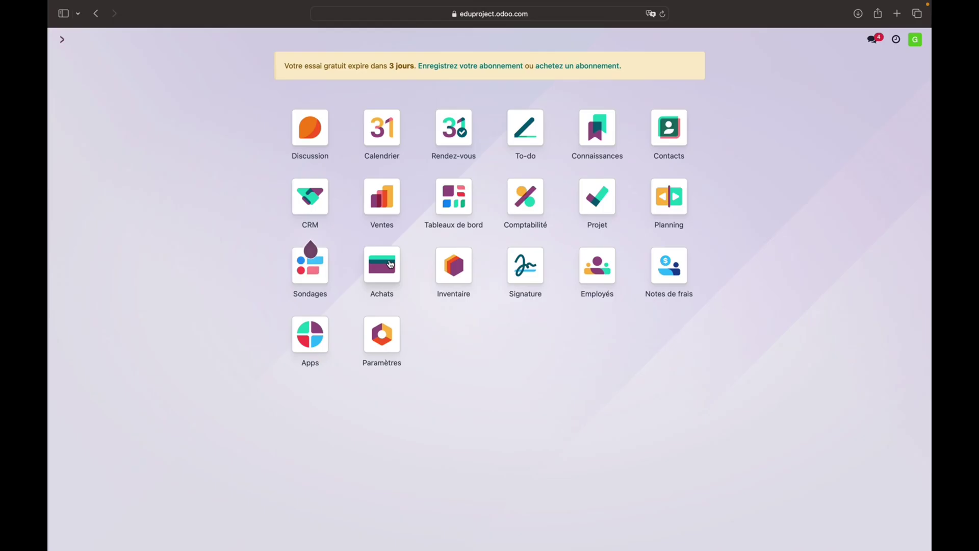
pyautogui.click(390, 265)
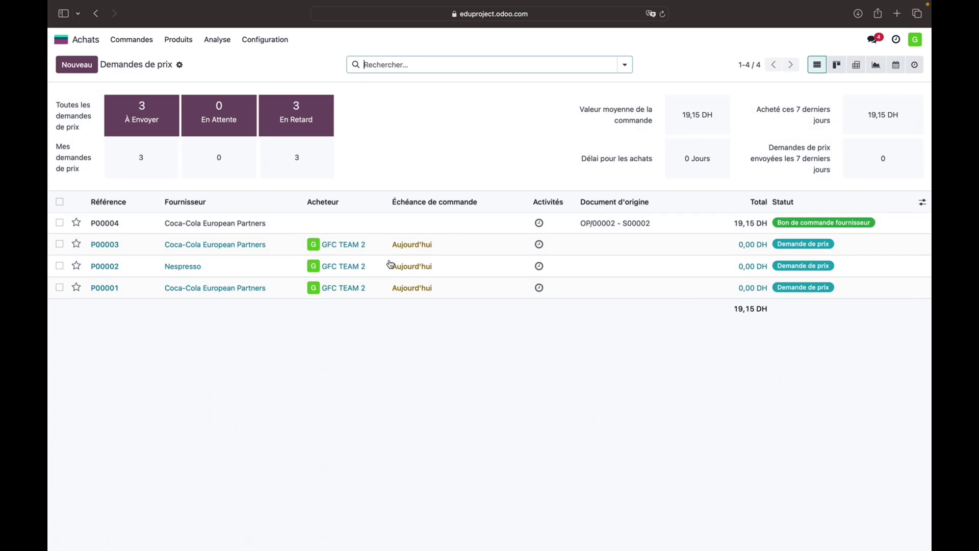
pyautogui.click(178, 39)
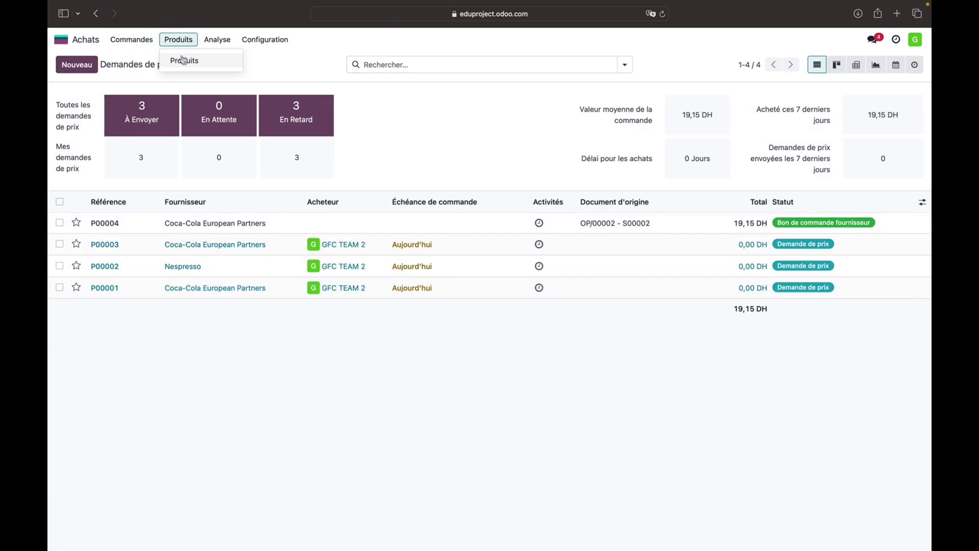
pyautogui.click(180, 59)
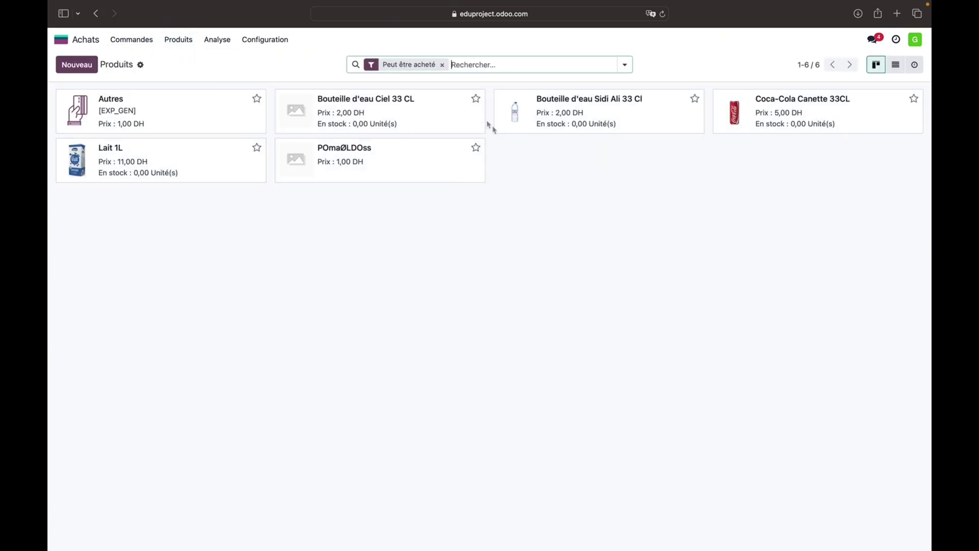
pyautogui.click(77, 64)
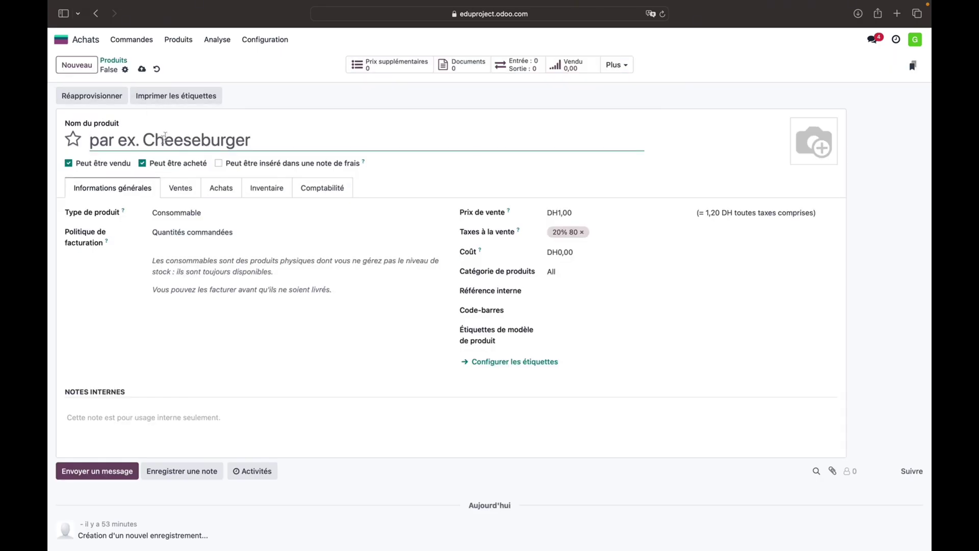
pyautogui.write('Pom')
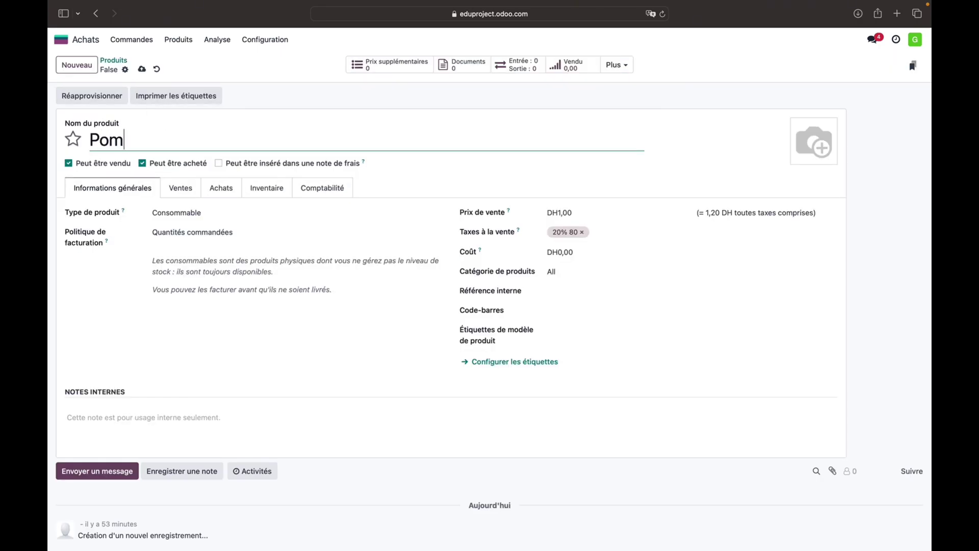
pyautogui.write('s 33 Cl')
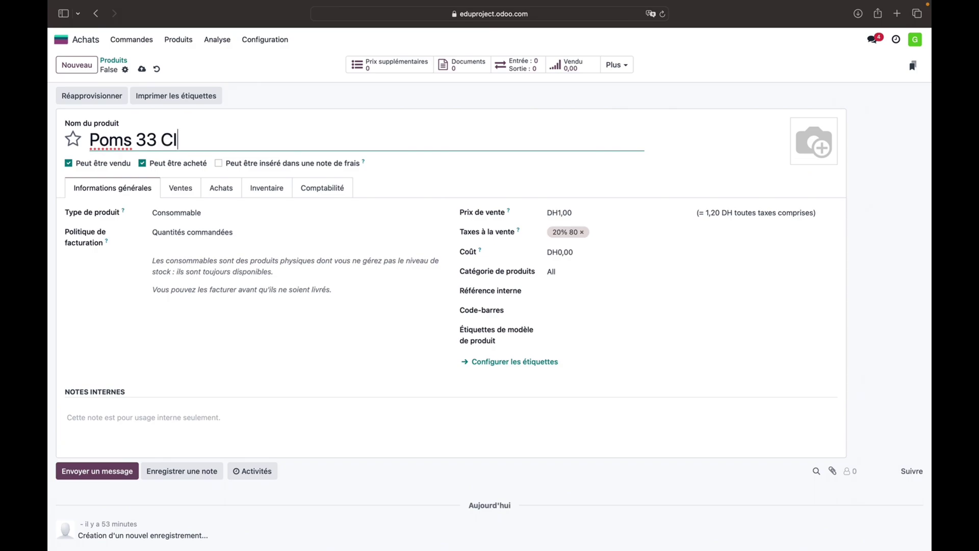
# - Make the product a Produit stockable with a sale price of 5,00 DH and a cost of 4,33 DH
pyautogui.click(177, 212)
pyautogui.click(184, 234)
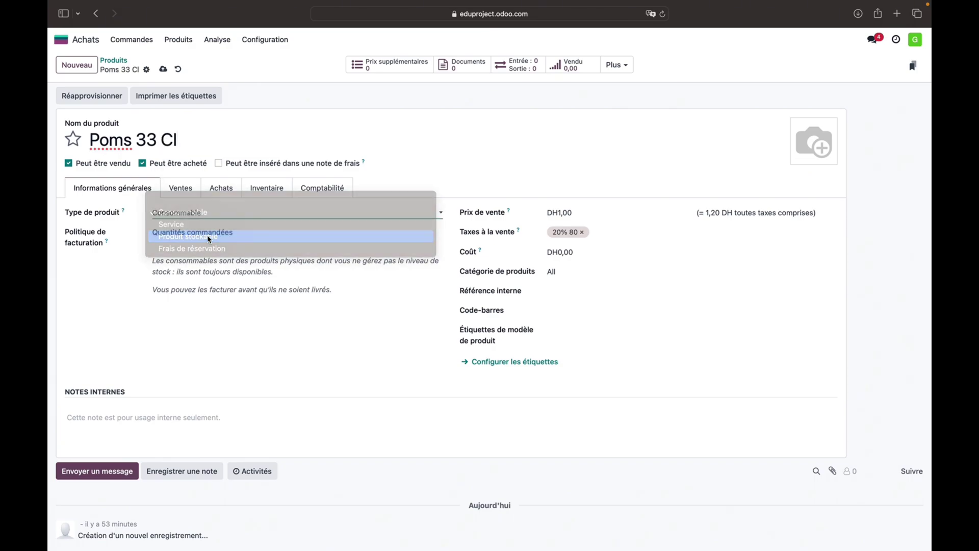
pyautogui.click(562, 213)
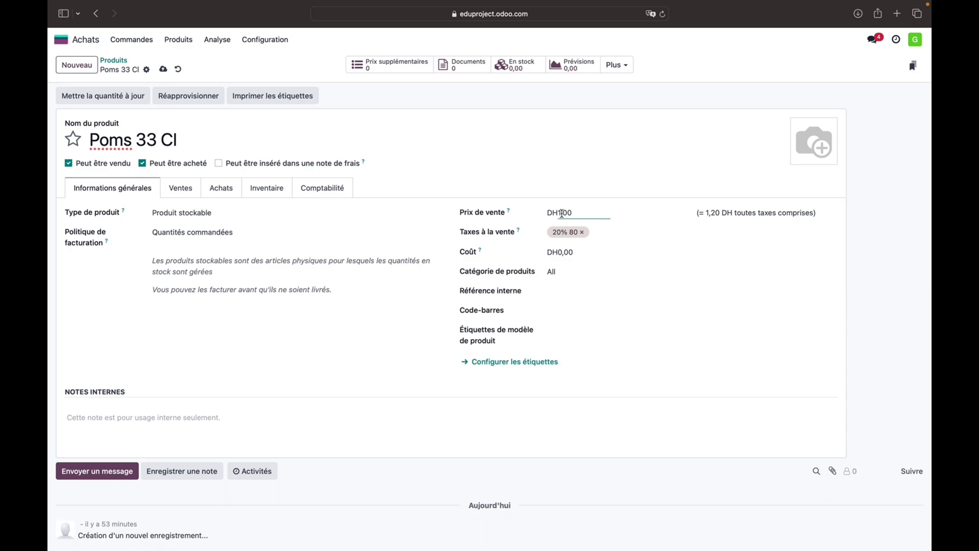
pyautogui.click(567, 252)
pyautogui.press('BackSpace')
pyautogui.write('4')
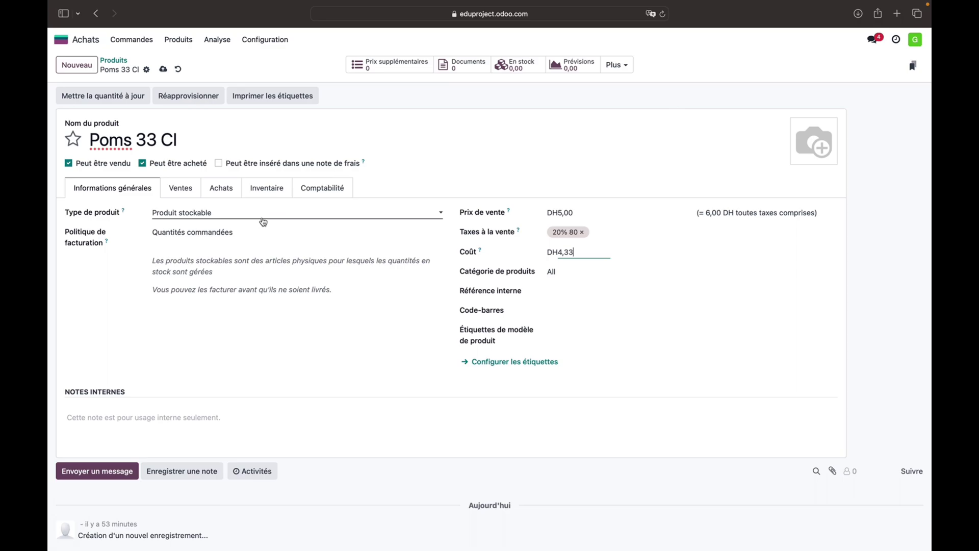
# - Add Coca-Cola European Partners as the product's supplier at a price of 4,33 and save the product
pyautogui.click(222, 188)
pyautogui.click(123, 232)
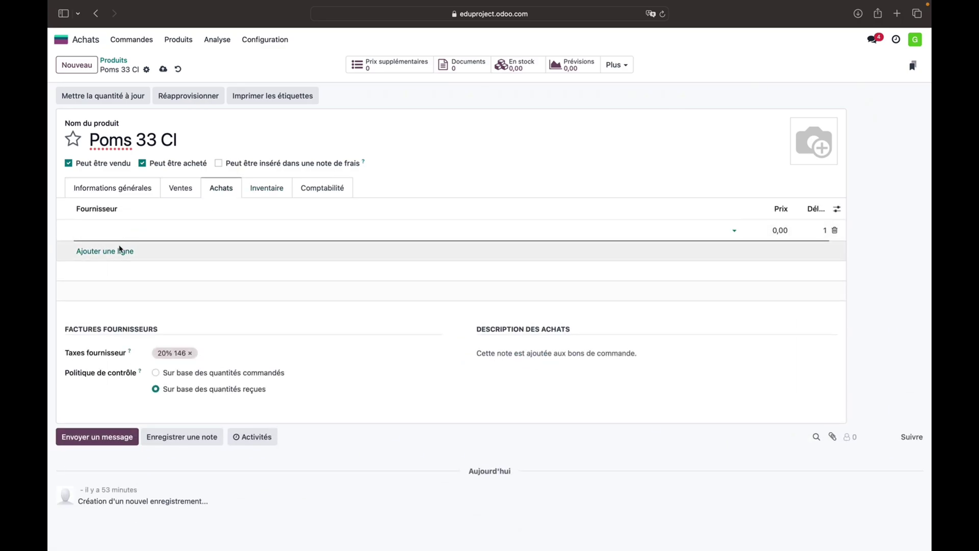
pyautogui.click(132, 260)
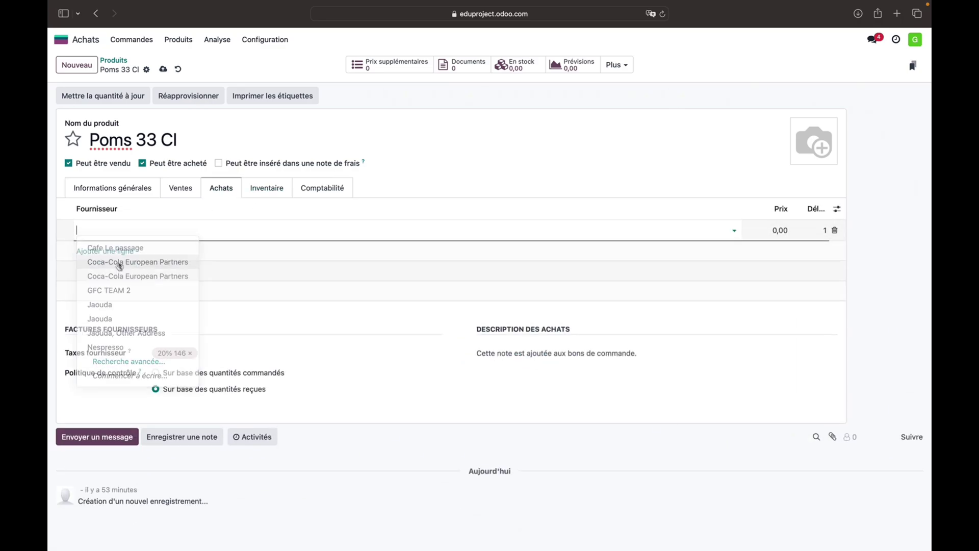
pyautogui.click(779, 231)
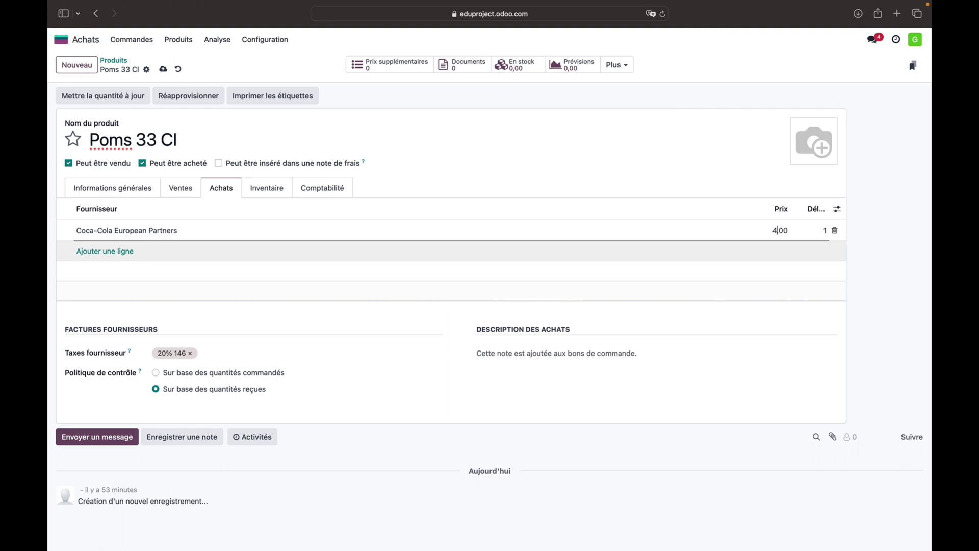
pyautogui.write('4,33')
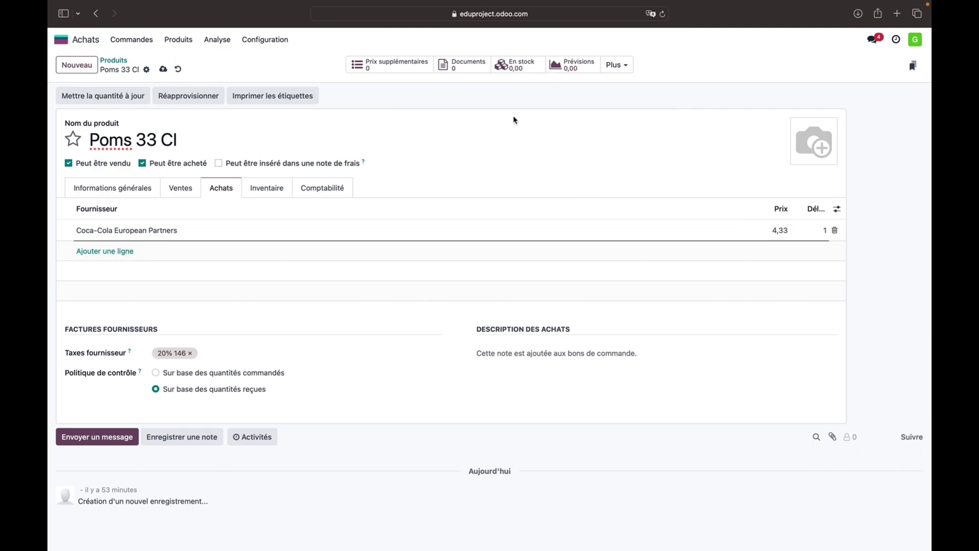
pyautogui.click(163, 68)
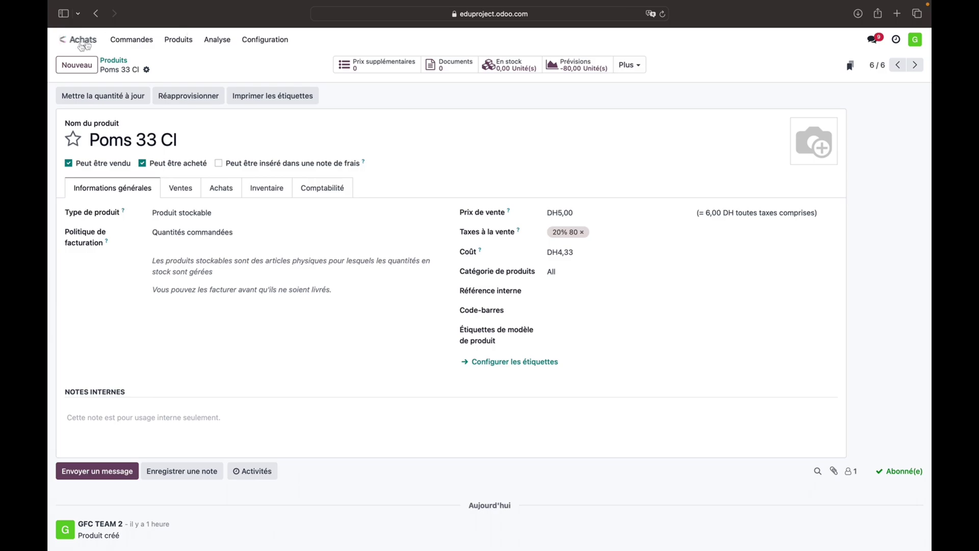
# - Create a new quotation in Ventes for customer Cafe Le passage with the payment terms Paiement immédiat
pyautogui.click(61, 39)
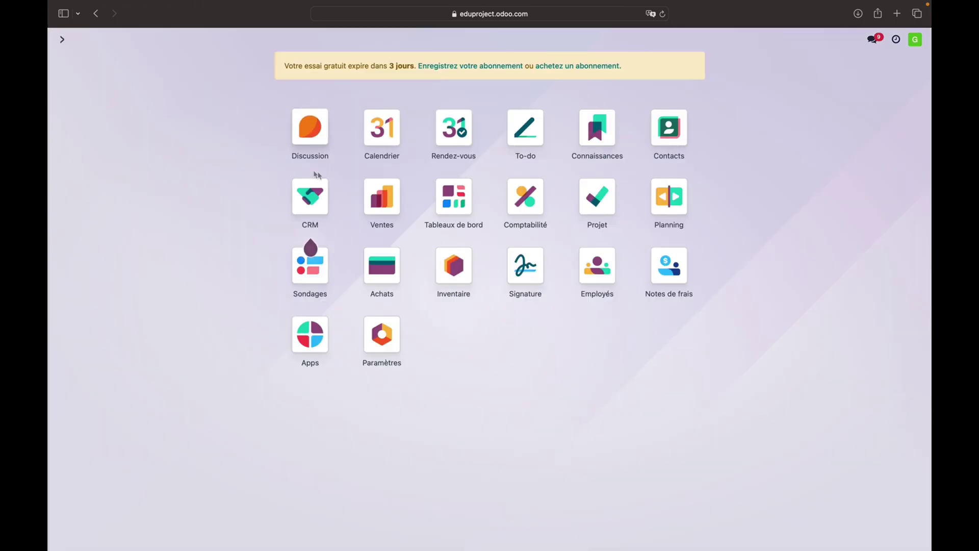
pyautogui.click(382, 199)
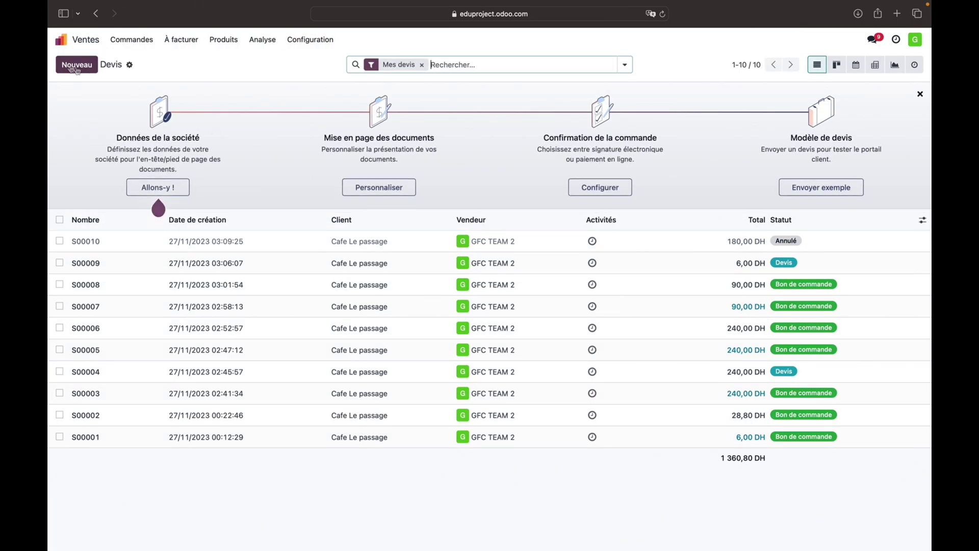
pyautogui.click(76, 66)
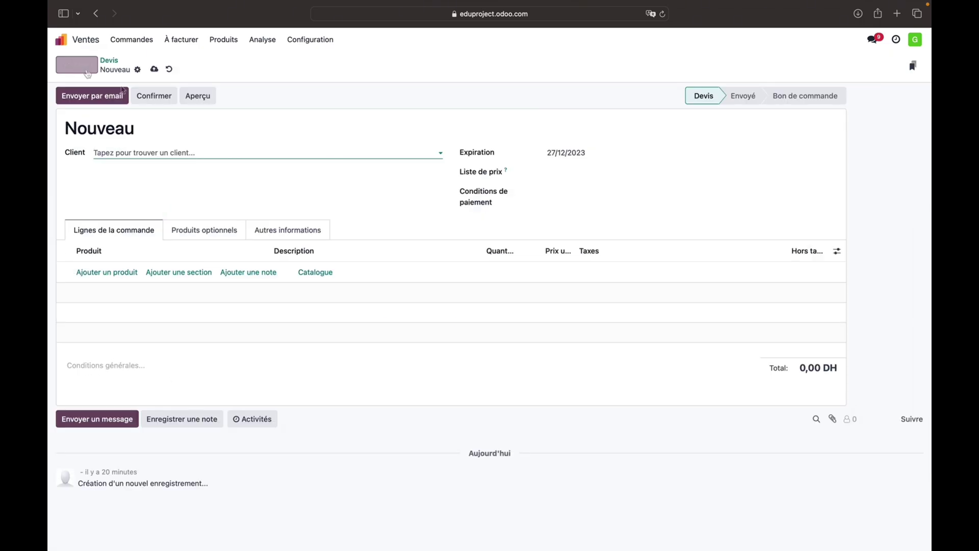
pyautogui.click(340, 146)
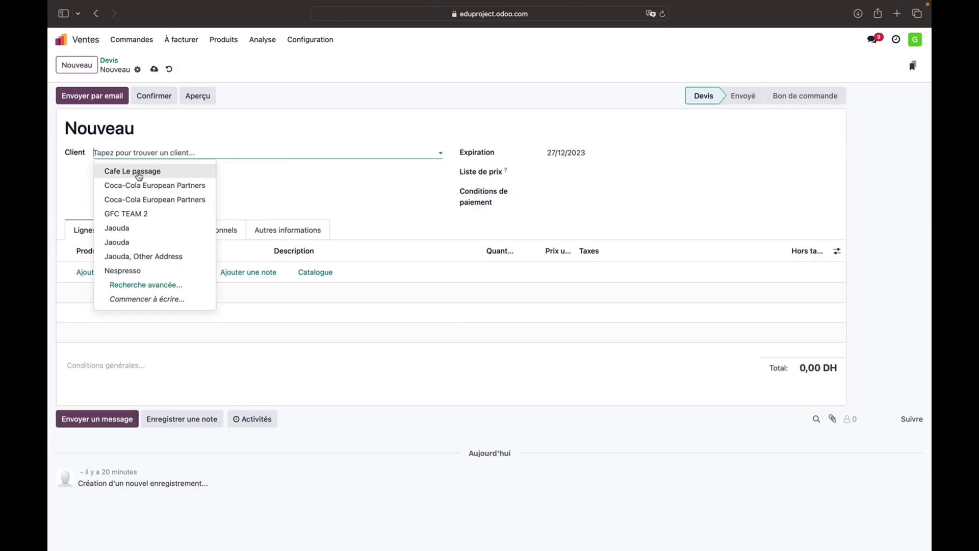
pyautogui.click(139, 172)
pyautogui.click(605, 192)
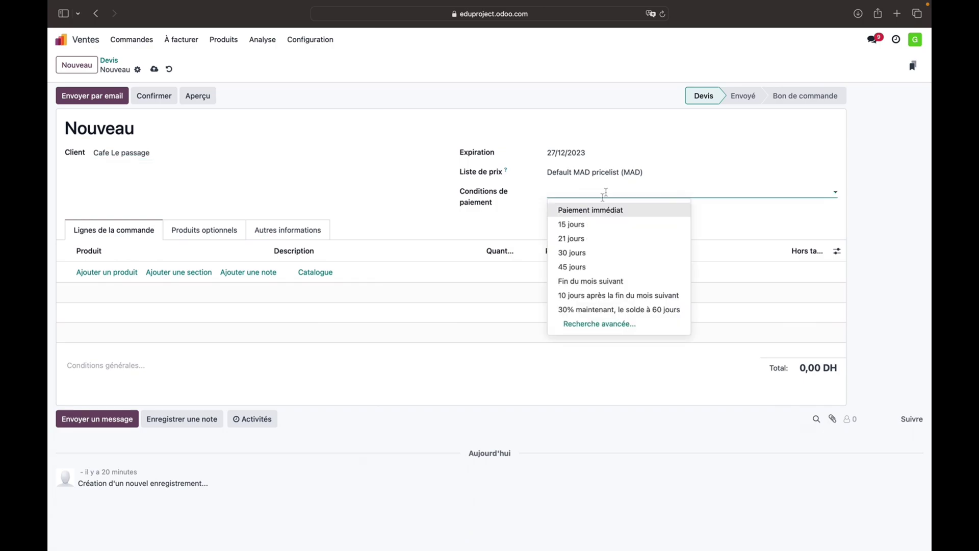
pyautogui.click(602, 211)
# - Add an order line for 30 units of Coca-Cola Canette 33CL to the quotation
pyautogui.click(109, 272)
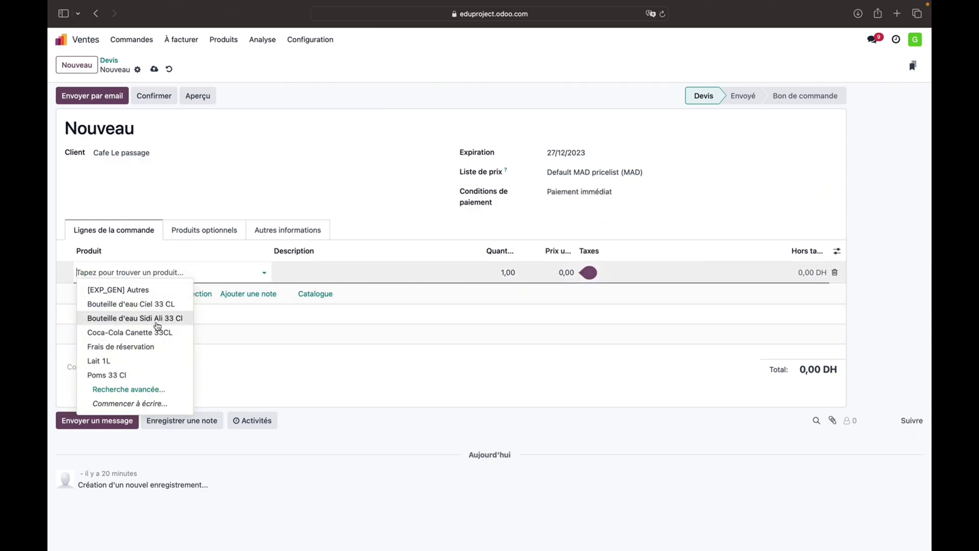
pyautogui.click(158, 333)
pyautogui.click(498, 271)
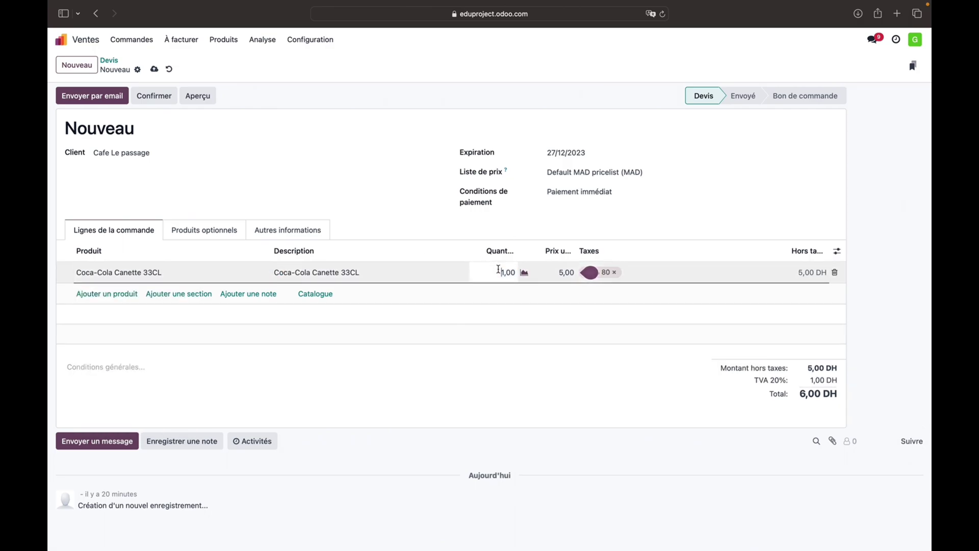
pyautogui.write('30')
pyautogui.click(652, 301)
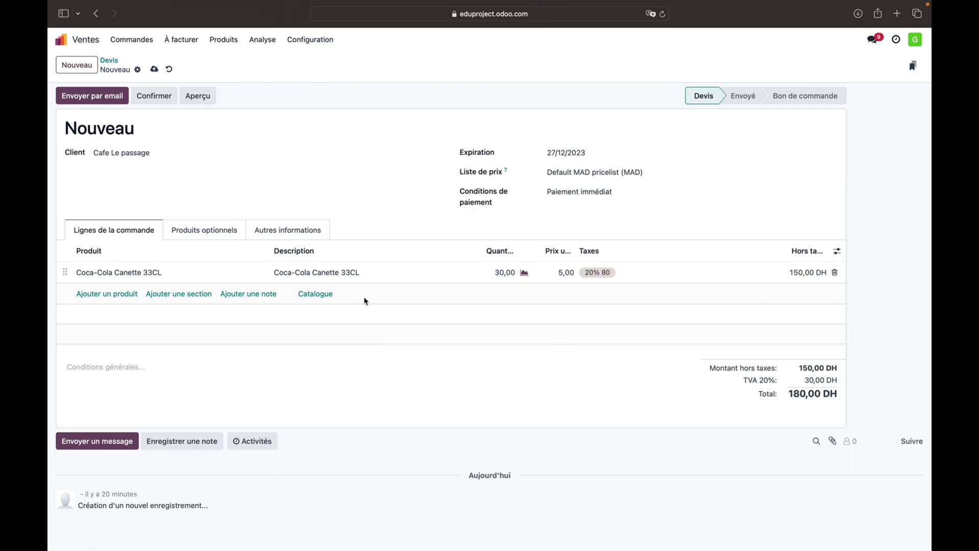
# - Confirm the quotation as a sales order and email the order confirmation, saving the customer's contact form unchanged
pyautogui.click(158, 101)
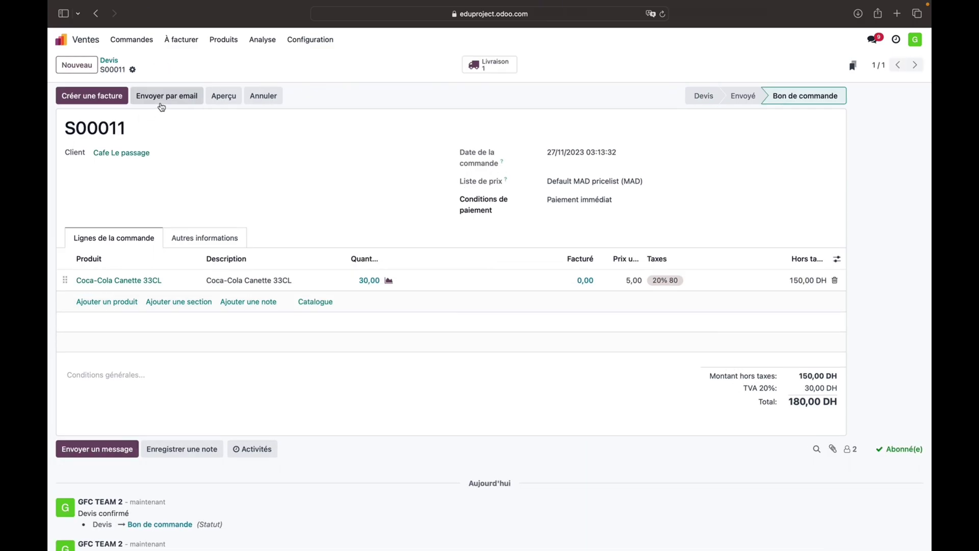
pyautogui.click(171, 97)
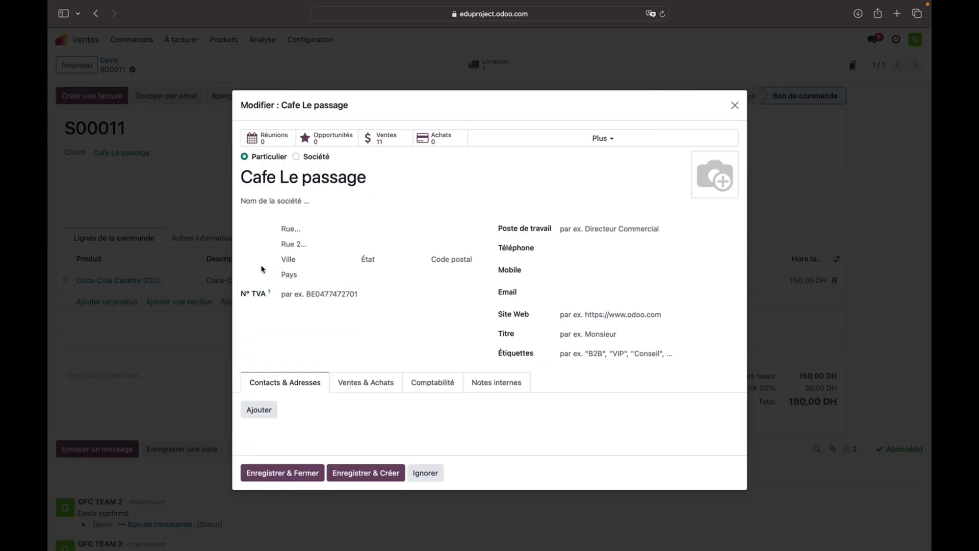
pyautogui.click(282, 472)
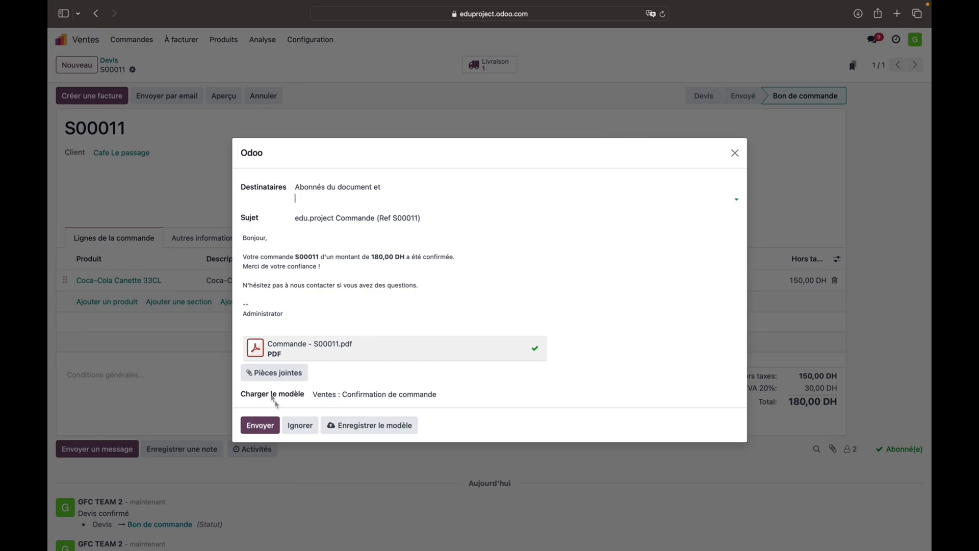
pyautogui.click(260, 426)
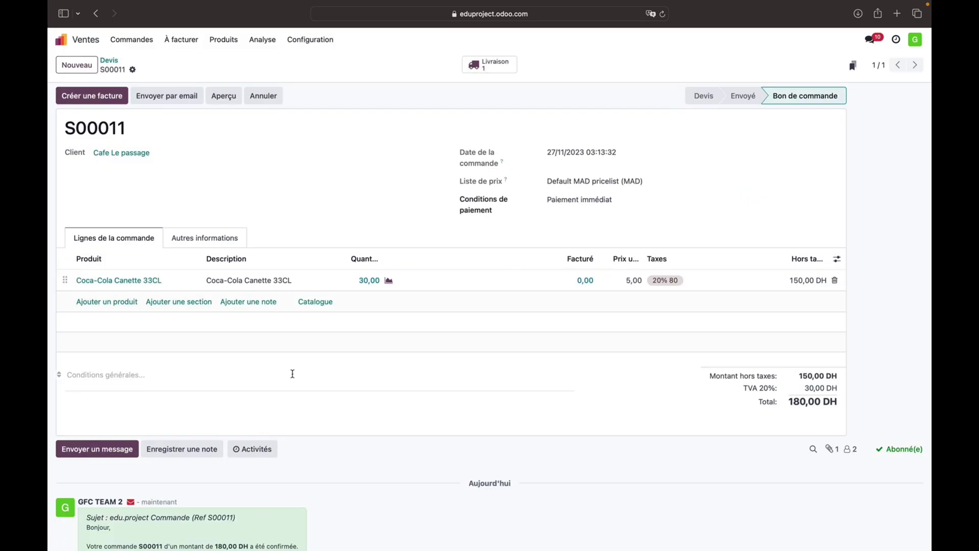
# - Check the availability and stock forecast of the ordered Coca-Cola Canette 33CL, and return to the sales order
pyautogui.click(389, 281)
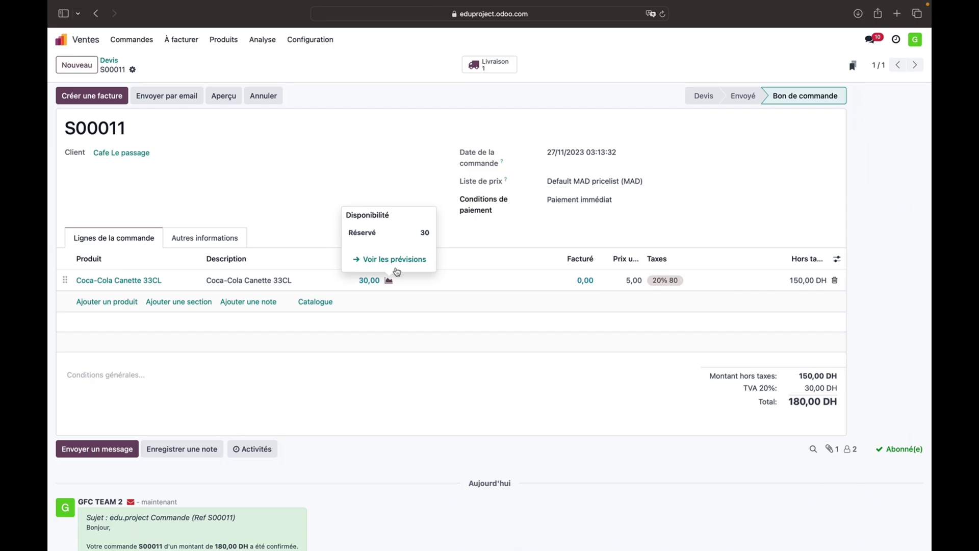
pyautogui.click(396, 259)
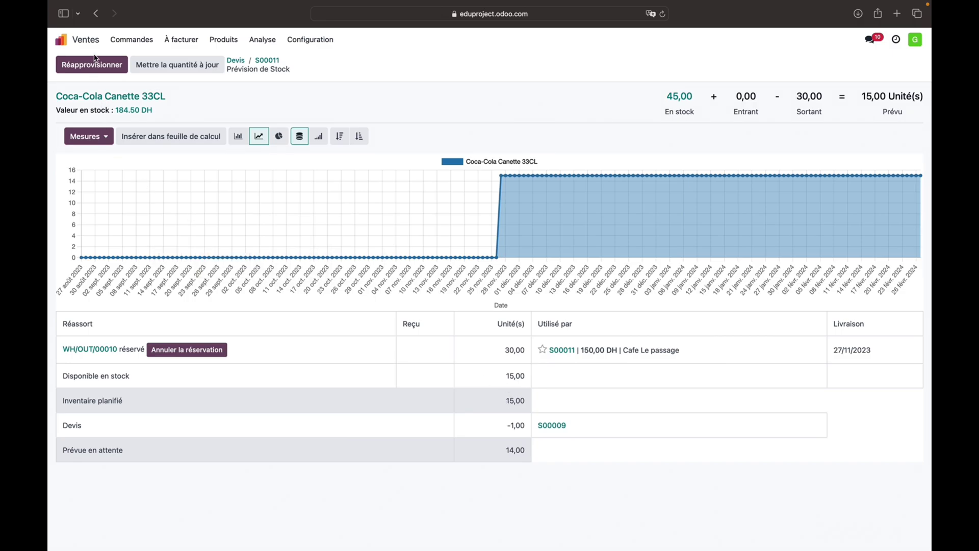
pyautogui.click(97, 14)
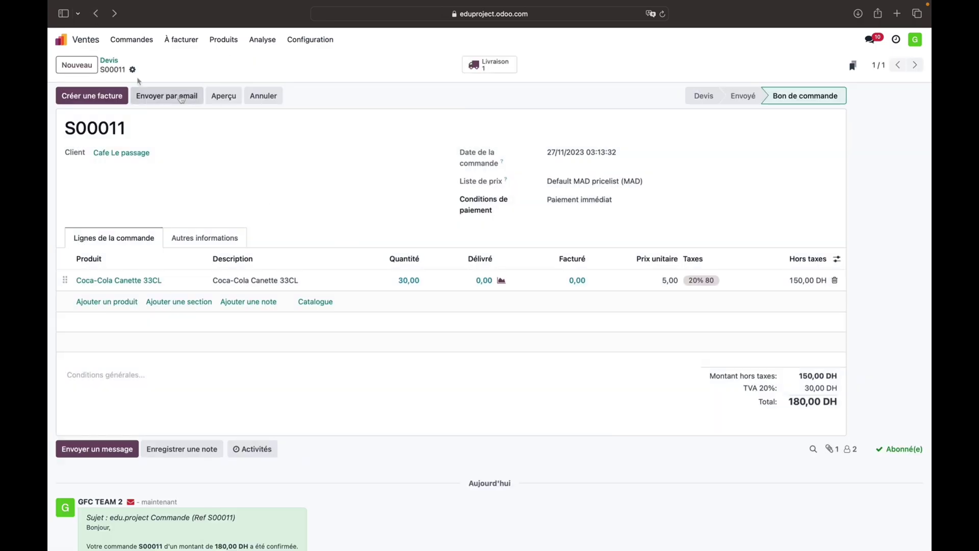
# - Create a draft invoice of type Facture normale from the sales order and confirm it
pyautogui.click(89, 95)
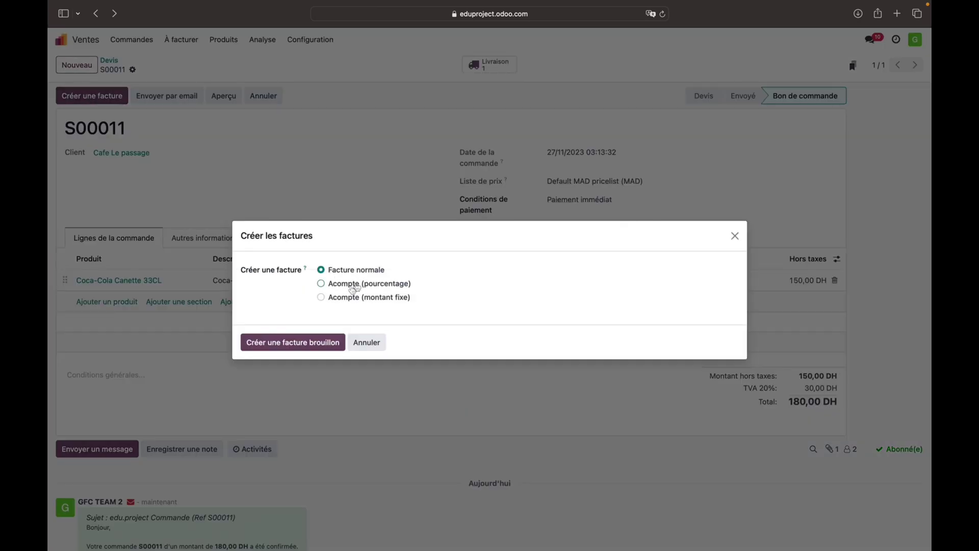
pyautogui.click(293, 340)
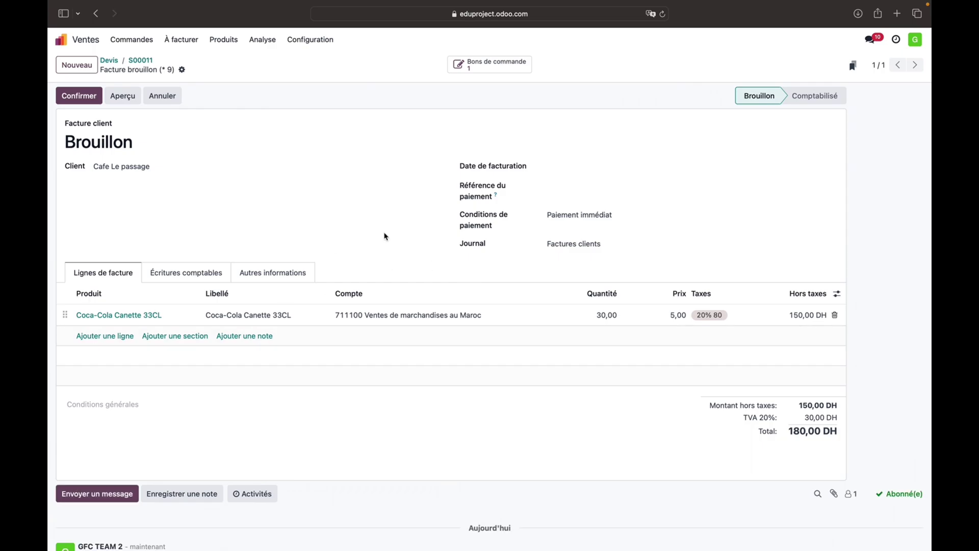
pyautogui.click(76, 96)
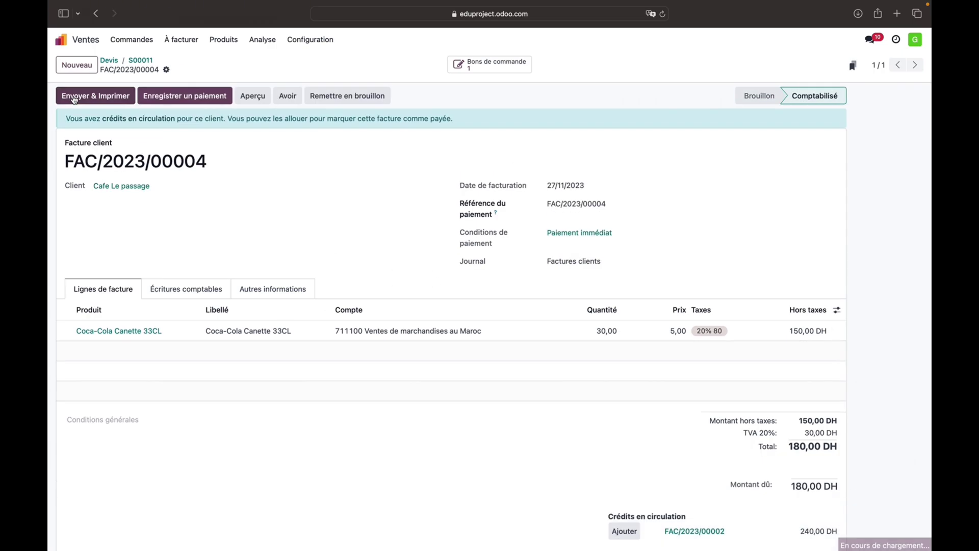
# - Register a payment of 180,00 DH on the invoice through the Banque journal with the Manual payment method
pyautogui.click(195, 96)
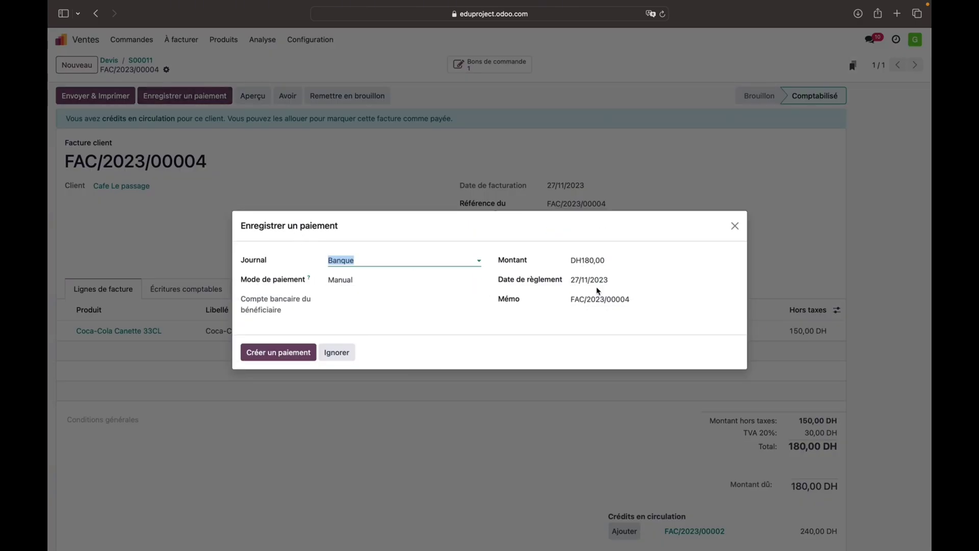
pyautogui.click(276, 352)
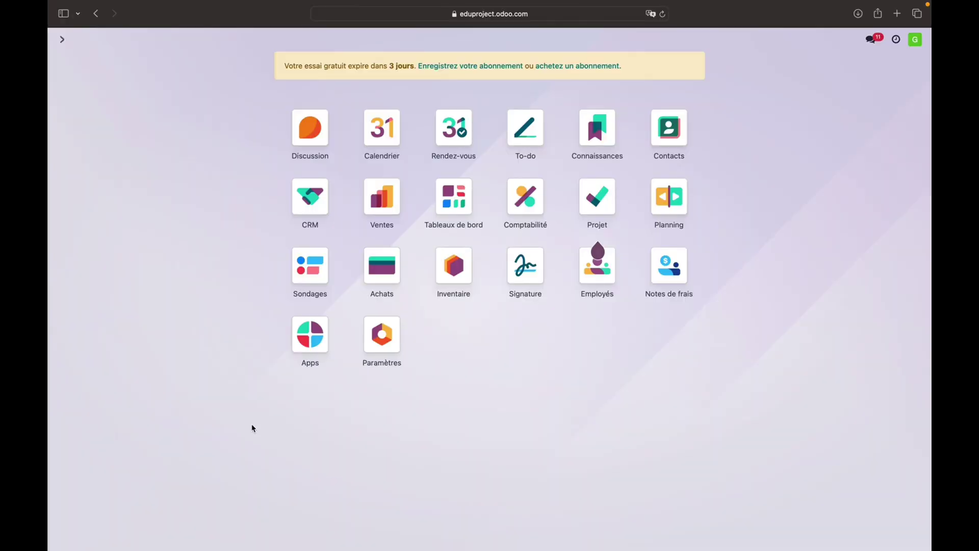
# - Create a new sales quotation for the customer Cafe Le passage with a product line for 17 units of sucre
pyautogui.click(383, 207)
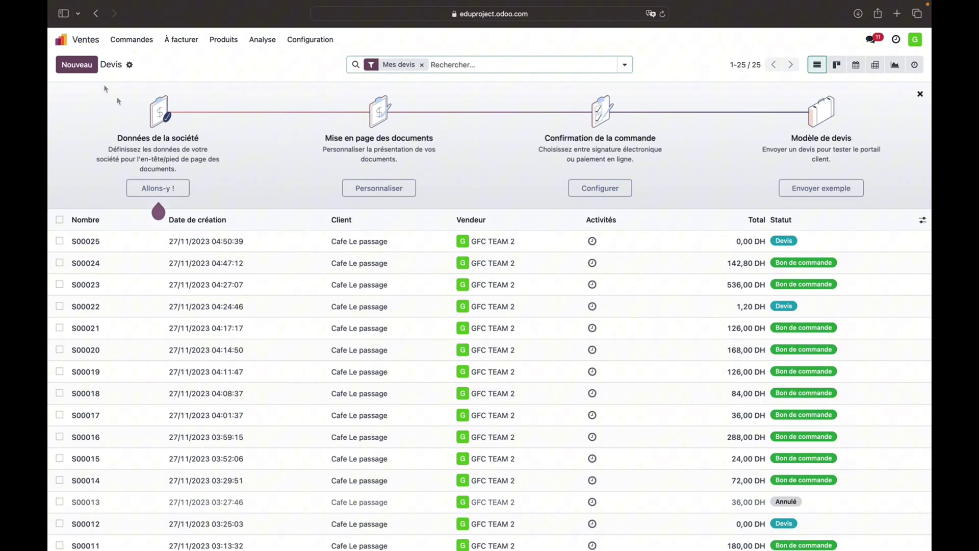
pyautogui.click(77, 65)
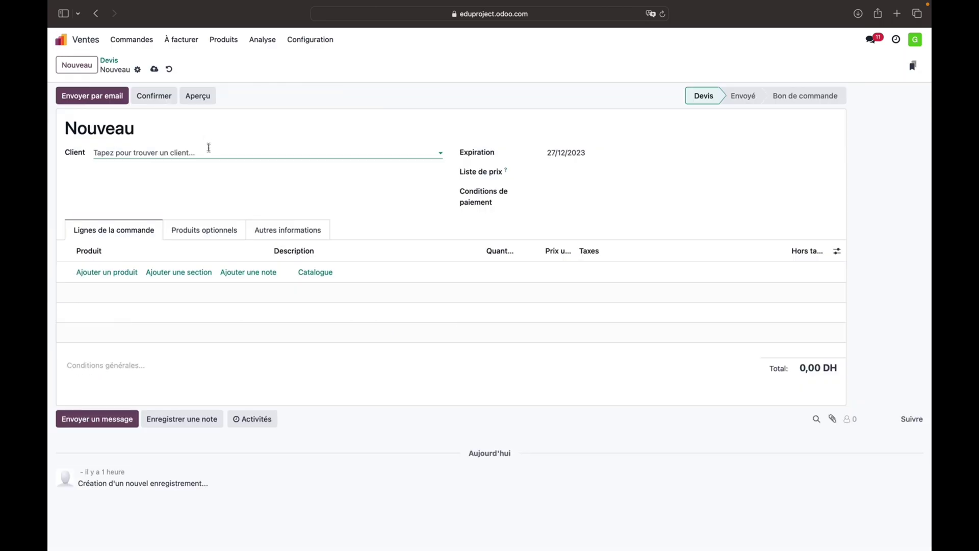
pyautogui.click(208, 152)
pyautogui.click(185, 173)
pyautogui.click(131, 273)
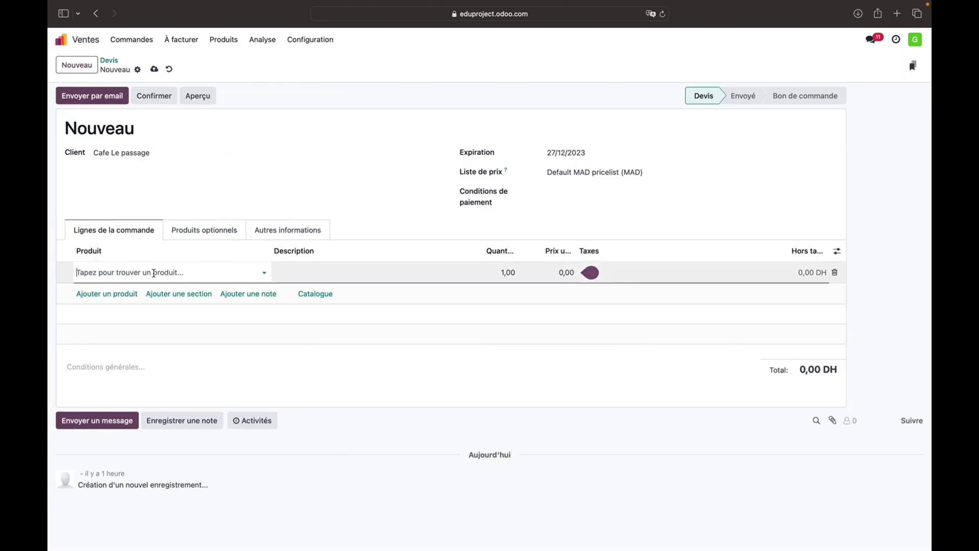
pyautogui.click(121, 388)
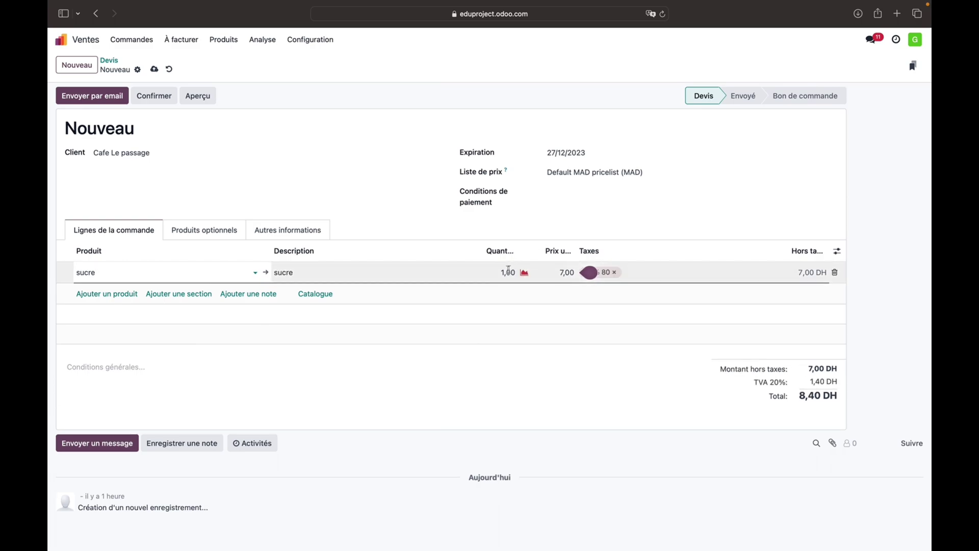
pyautogui.click(504, 273)
pyautogui.write('7')
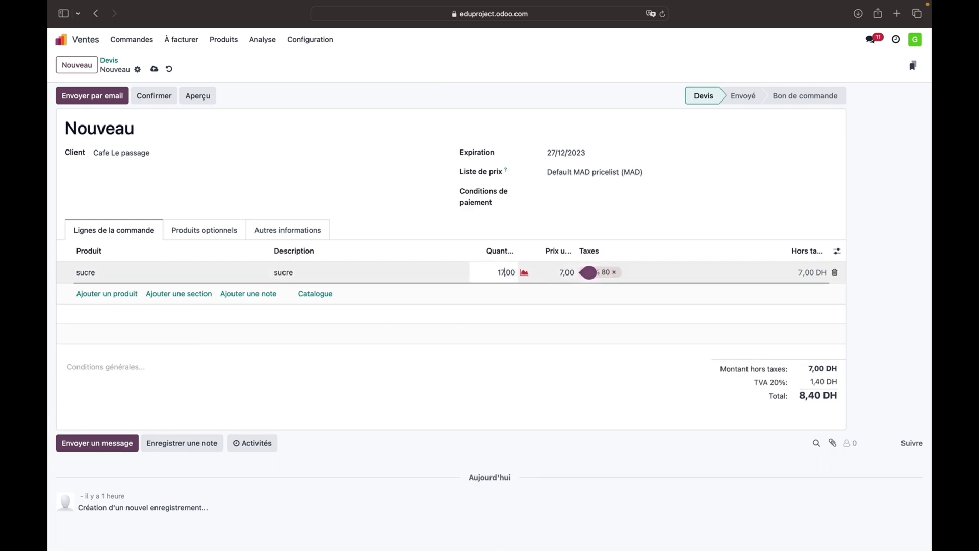
# - Set the quotation's payment terms to Paiement immédiat and confirm it as a sales order
pyautogui.click(579, 193)
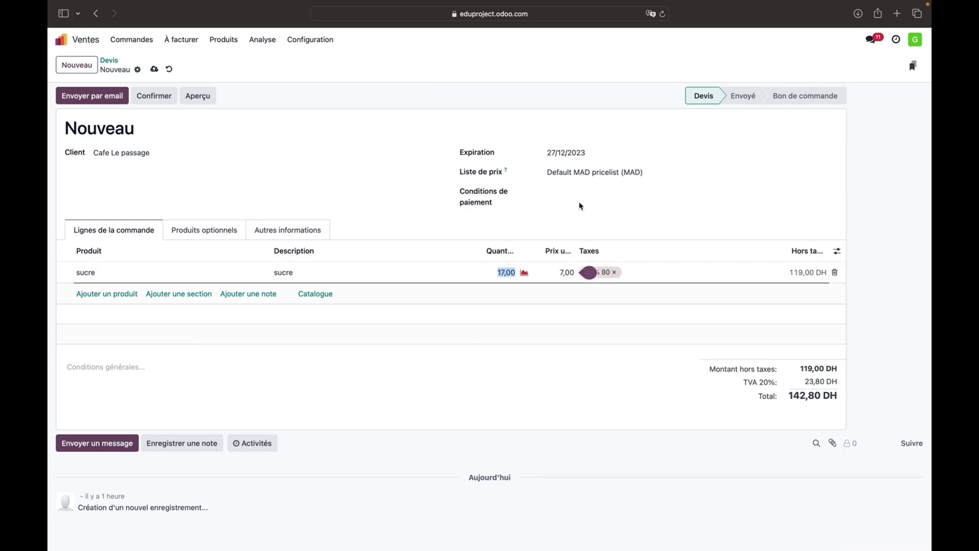
pyautogui.click(580, 211)
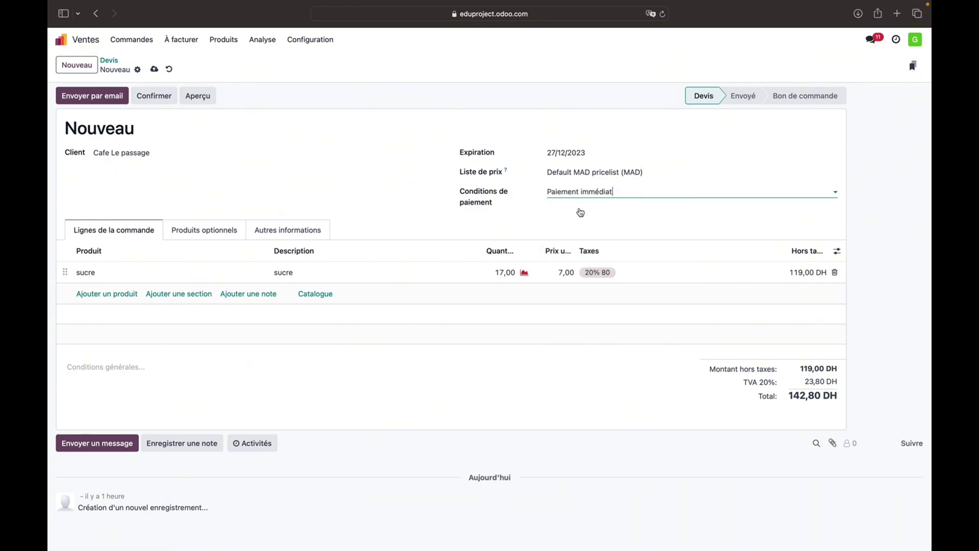
pyautogui.click(162, 100)
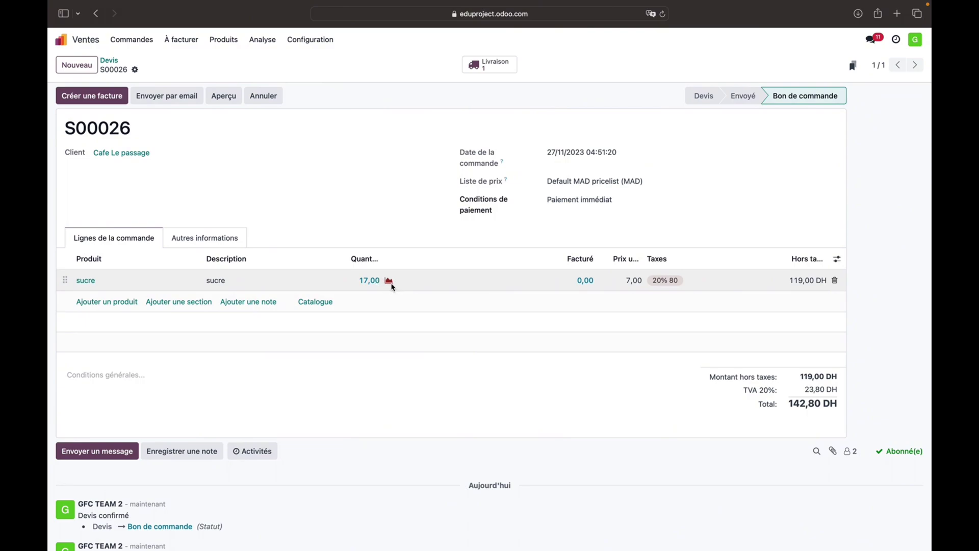
# - Check the availability of the ordered sucre and return to the apps overview
pyautogui.click(390, 283)
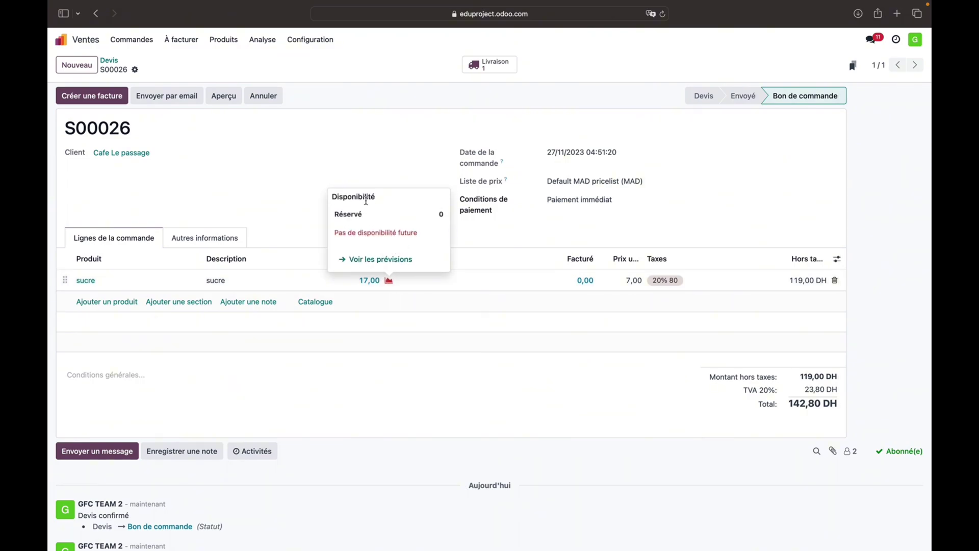
pyautogui.click(302, 183)
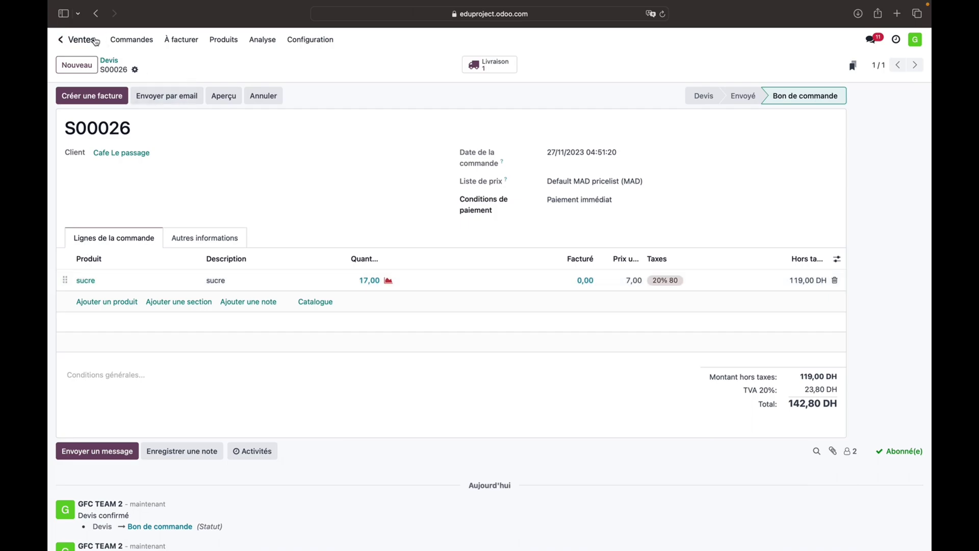
pyautogui.click(95, 42)
pyautogui.click(383, 209)
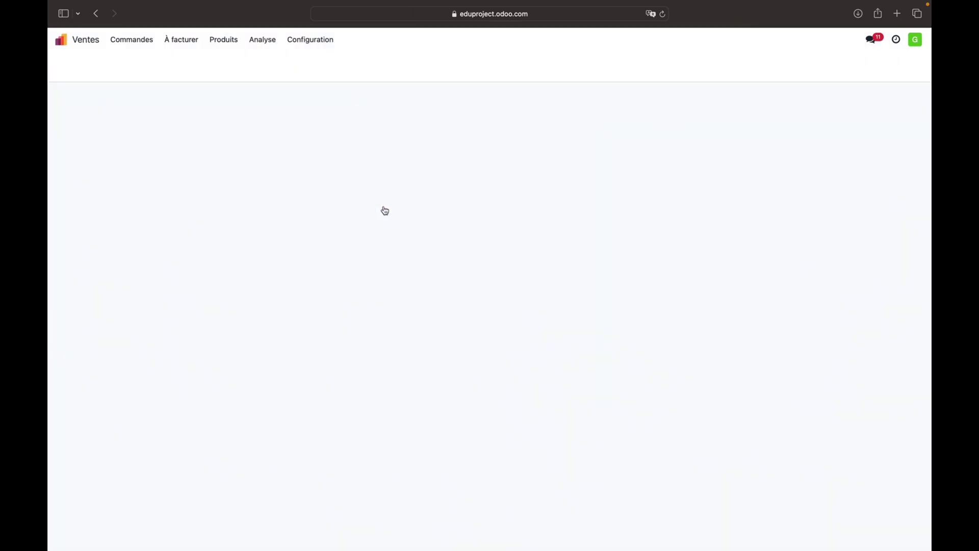
pyautogui.click(69, 41)
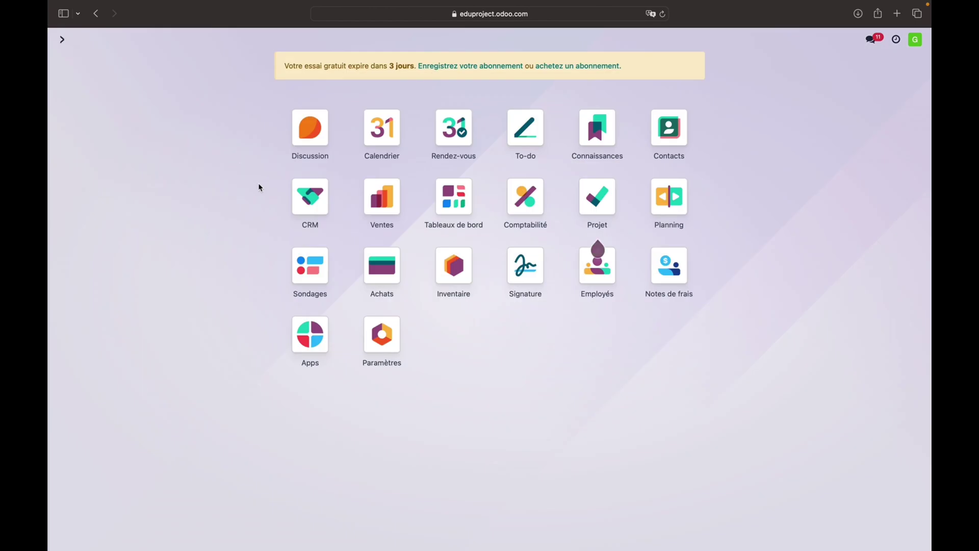
# - In Achats, confirm the Cosimar request for quotation P00016 for sucre as a purchase order and validate its receipt
pyautogui.click(381, 259)
pyautogui.click(206, 224)
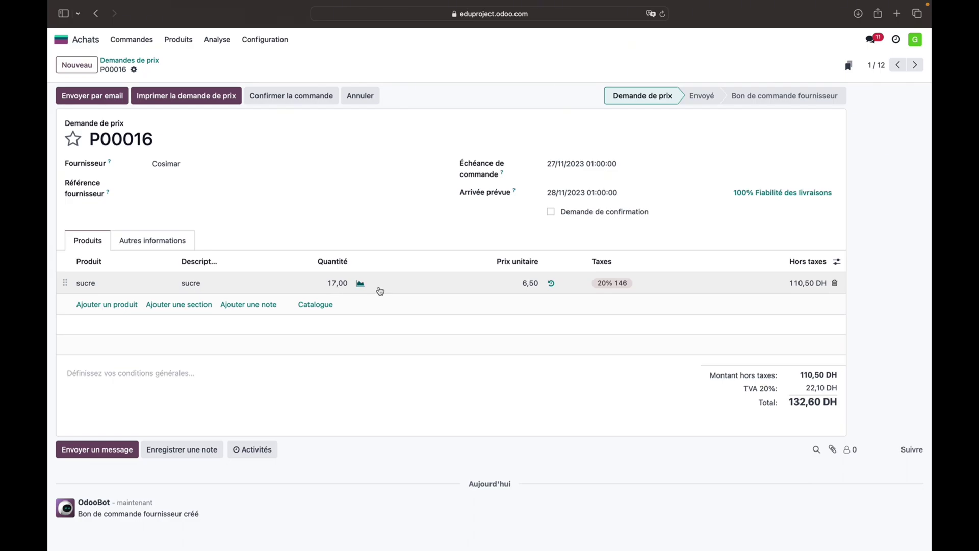
pyautogui.click(327, 97)
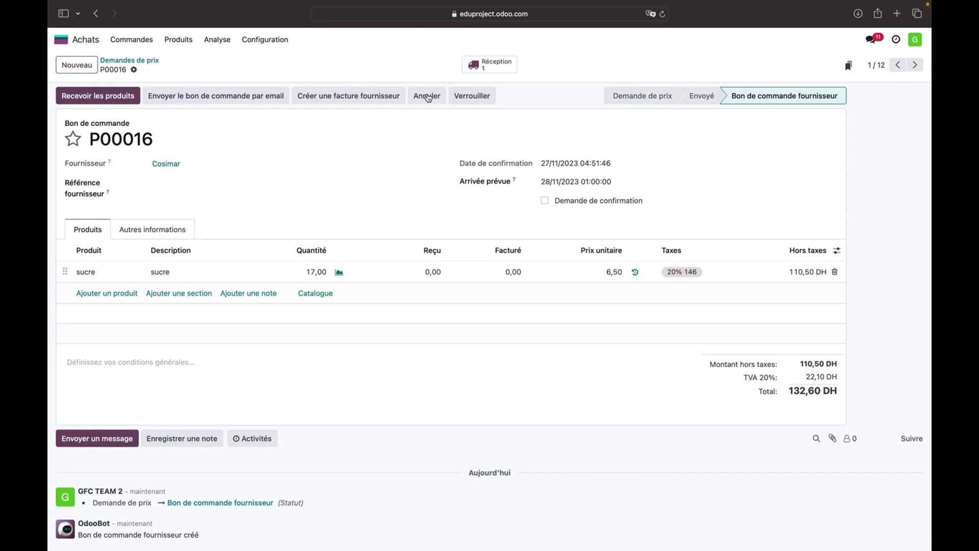
pyautogui.click(491, 61)
pyautogui.click(68, 98)
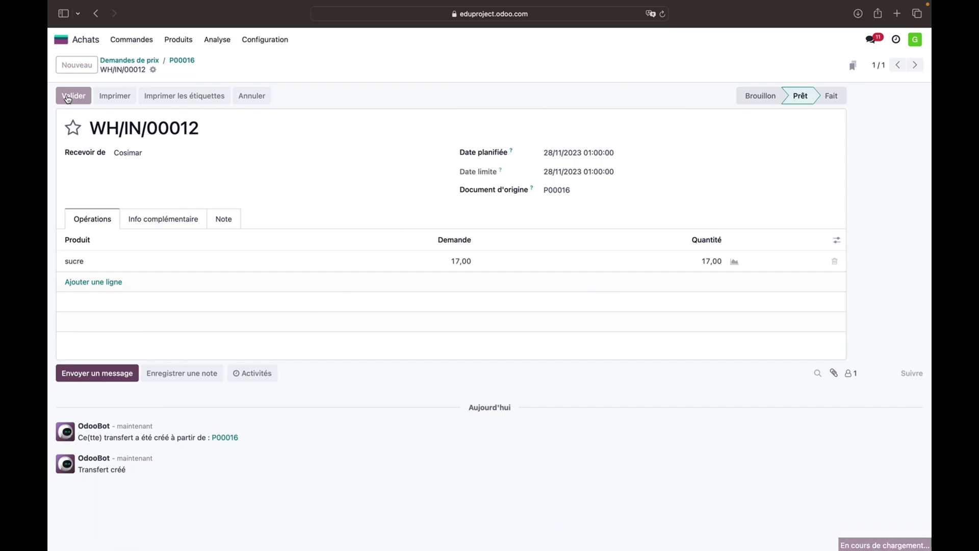
# - Recheck the sucre availability on sales order S00026 in Ventes and validate the order's delivery
pyautogui.click(89, 44)
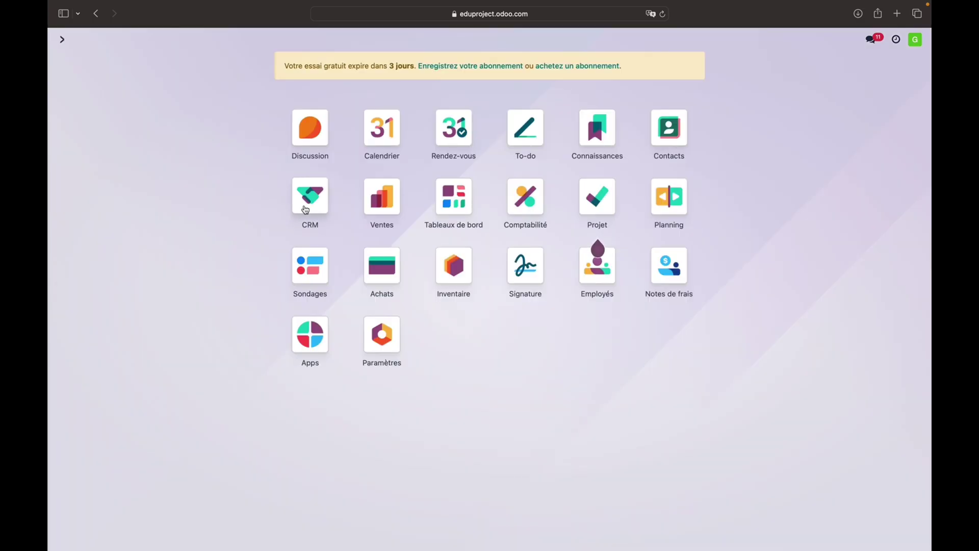
pyautogui.click(380, 204)
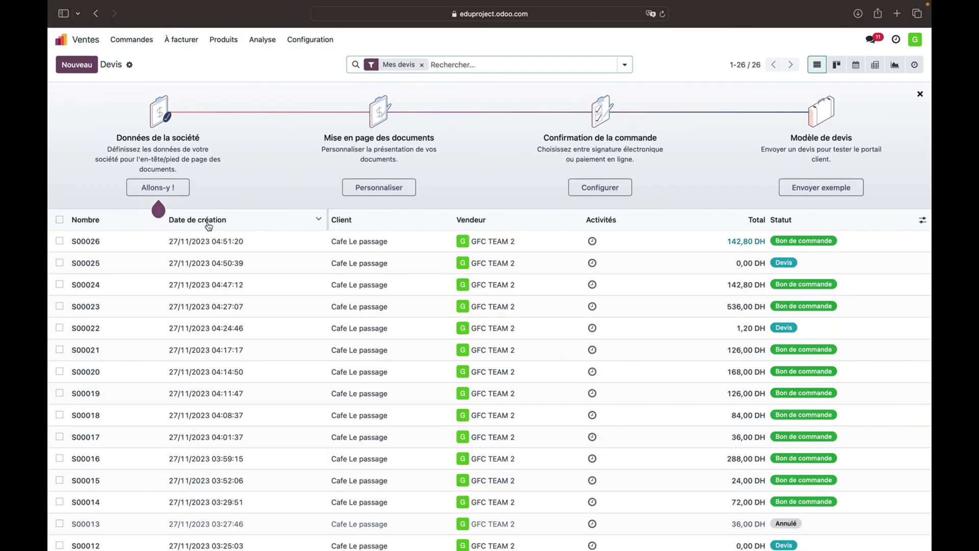
pyautogui.click(142, 241)
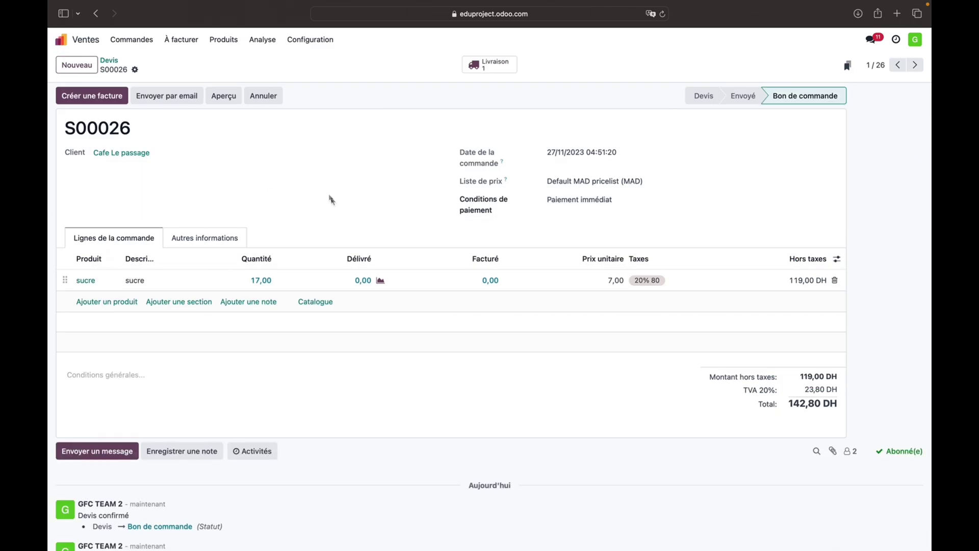
pyautogui.click(381, 281)
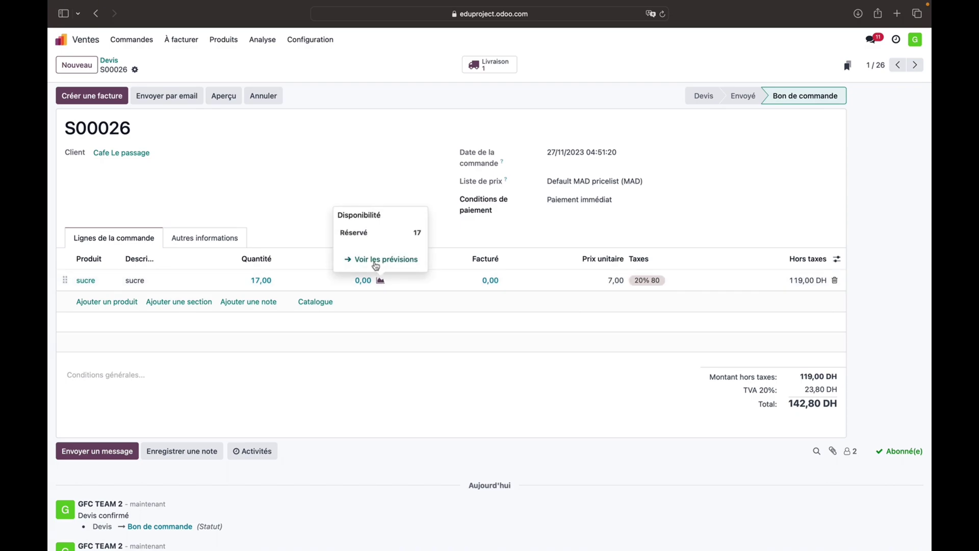
pyautogui.click(505, 71)
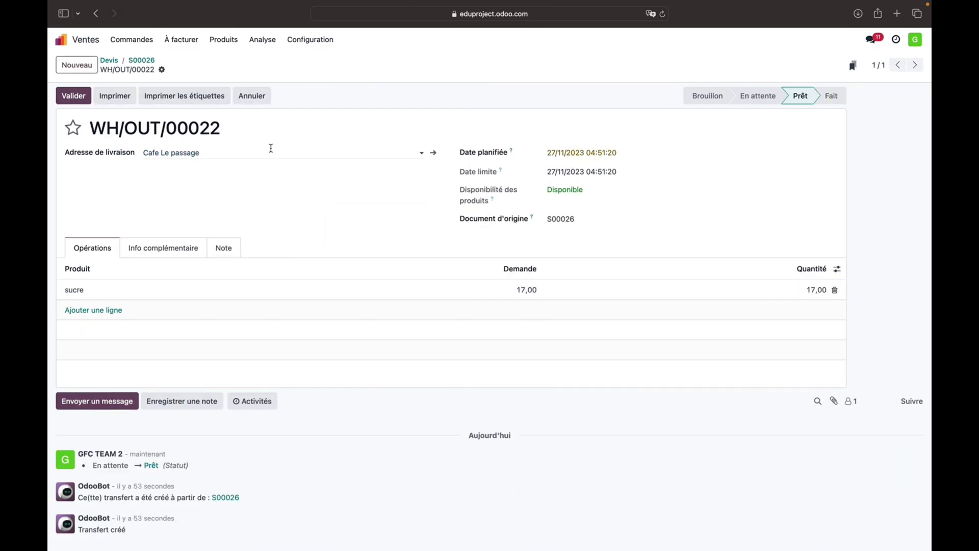
pyautogui.click(74, 95)
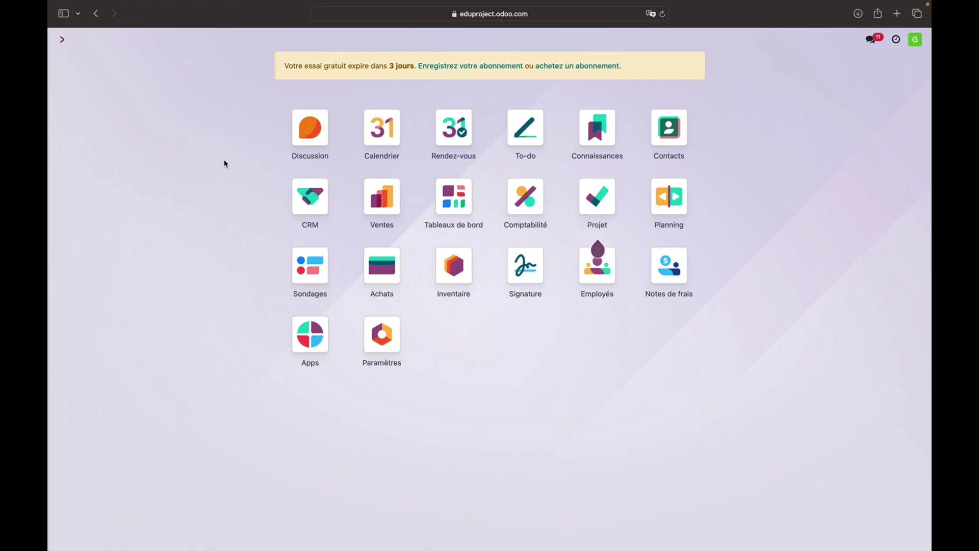
# - Add a CRM opportunity for Cafe Le passage with an expected revenue of 50 000,00 DH and a three-star priority
pyautogui.click(306, 199)
pyautogui.click(85, 67)
pyautogui.click(204, 154)
pyautogui.click(202, 173)
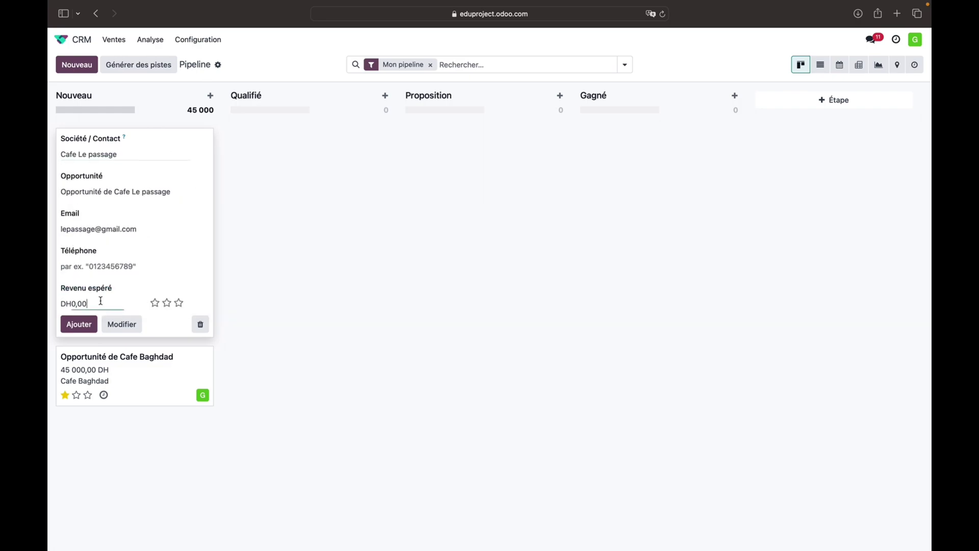
pyautogui.press('BackSpace')
pyautogui.press('BackSpace')
pyautogui.press('BackSpace')
pyautogui.write('5')
pyautogui.click(168, 305)
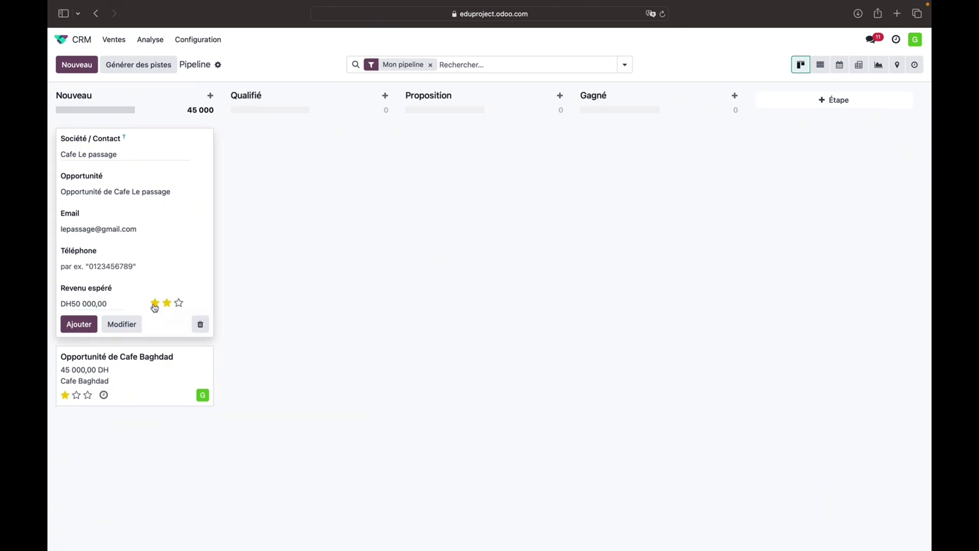
pyautogui.click(85, 323)
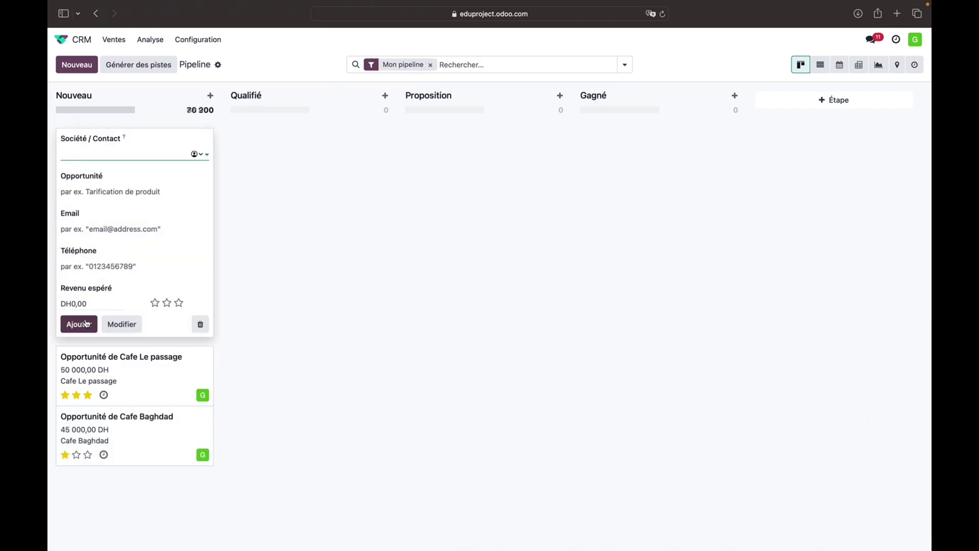
pyautogui.click(275, 220)
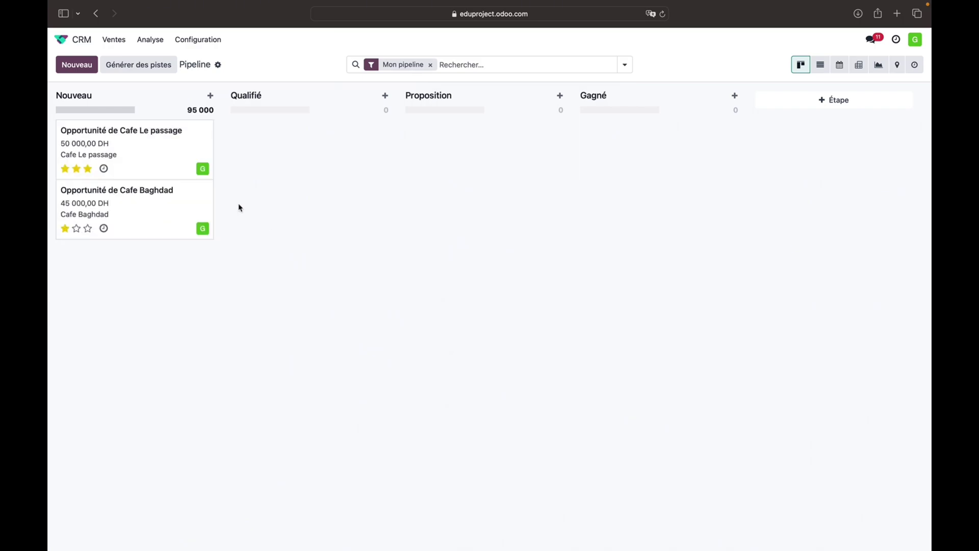
# - Open the Cafe Le passage opportunity and mark it as won (Gagné)
pyautogui.click(156, 157)
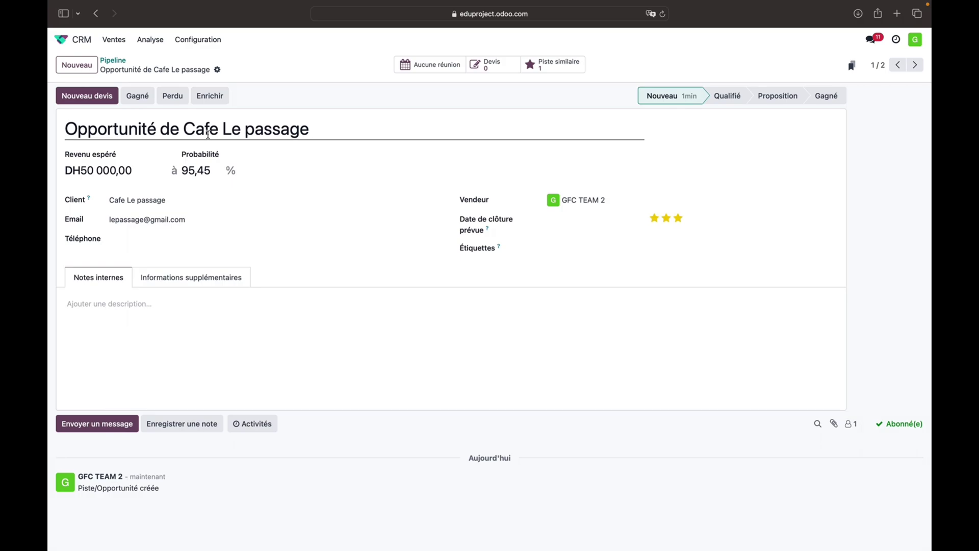
pyautogui.click(137, 95)
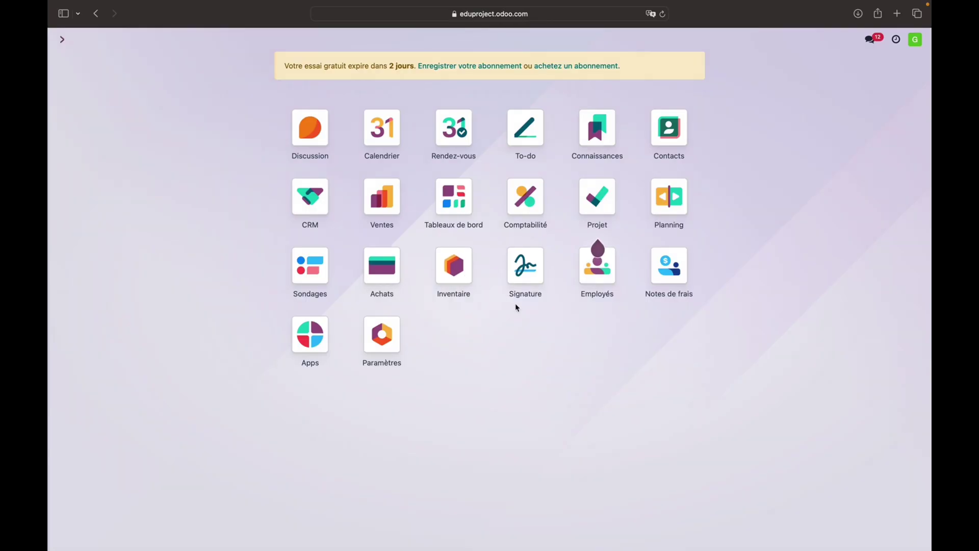
# - In Notes de frais, create an expense in the Frais de transport category with a total of 800,00 DH, paid by Société
pyautogui.click(661, 273)
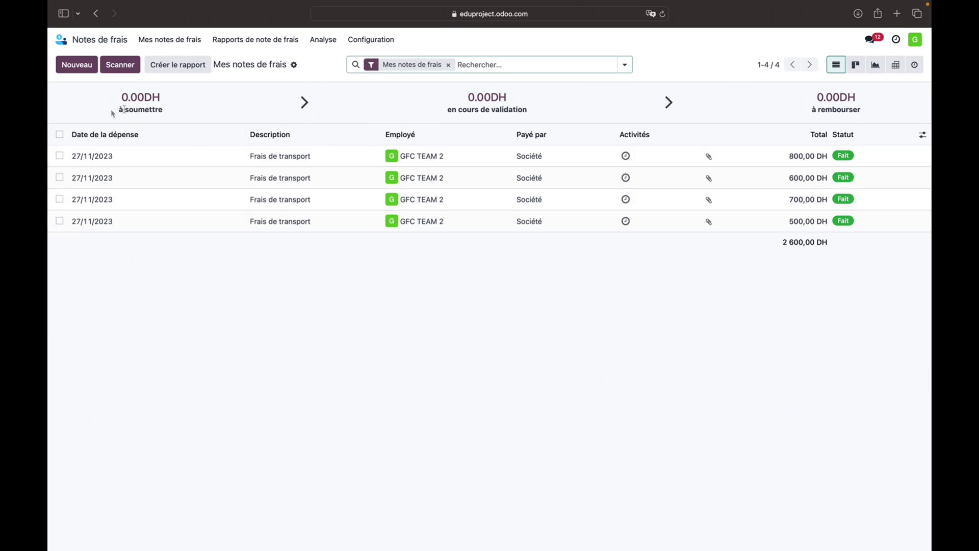
pyautogui.moveTo(137, 124)
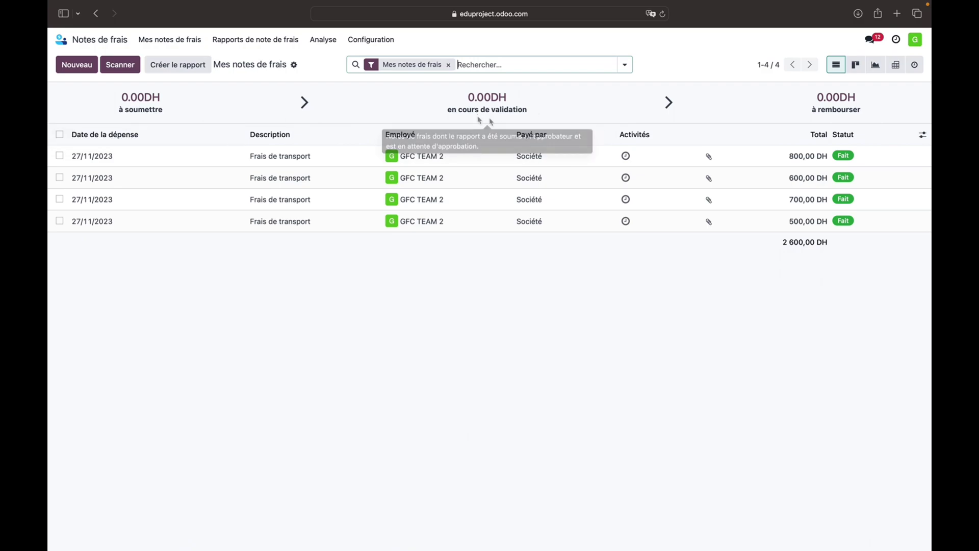
pyautogui.moveTo(832, 94)
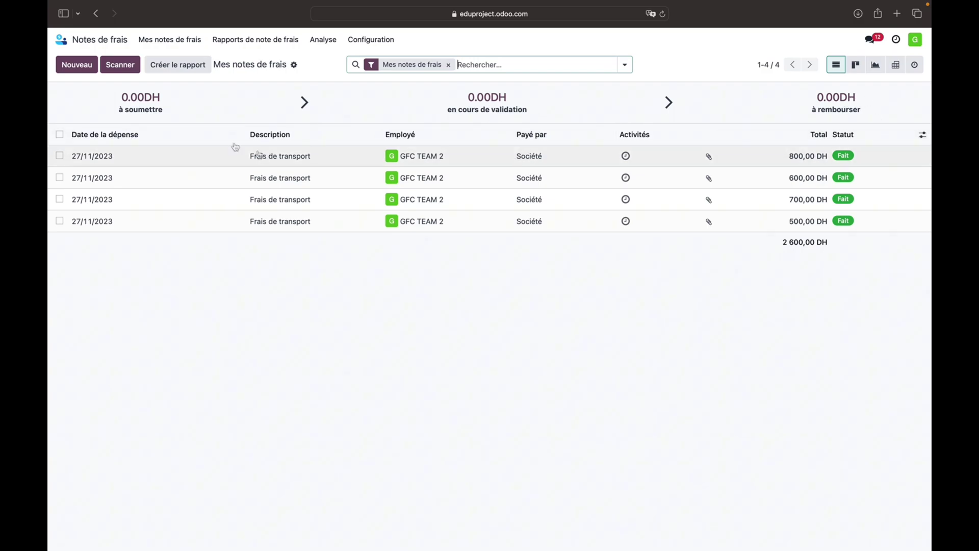
pyautogui.click(77, 66)
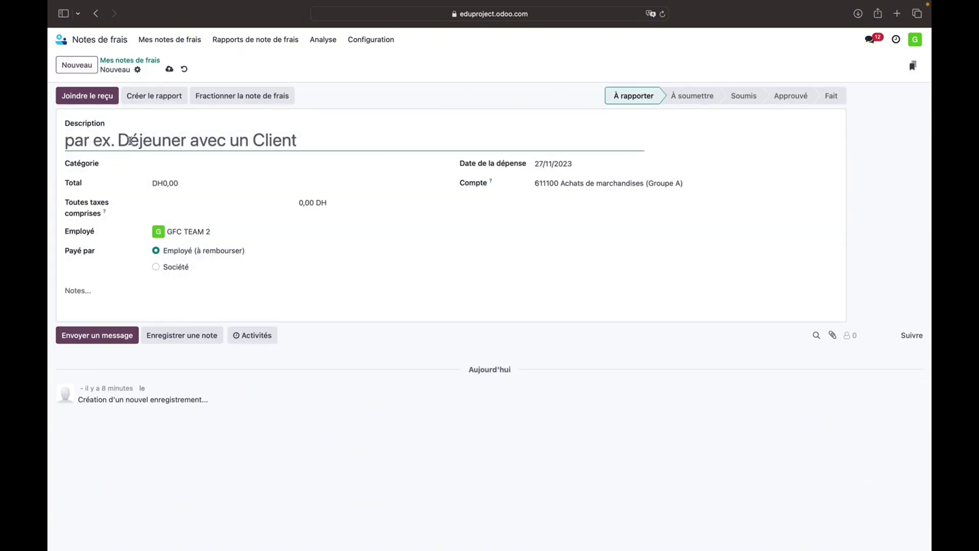
pyautogui.click(158, 162)
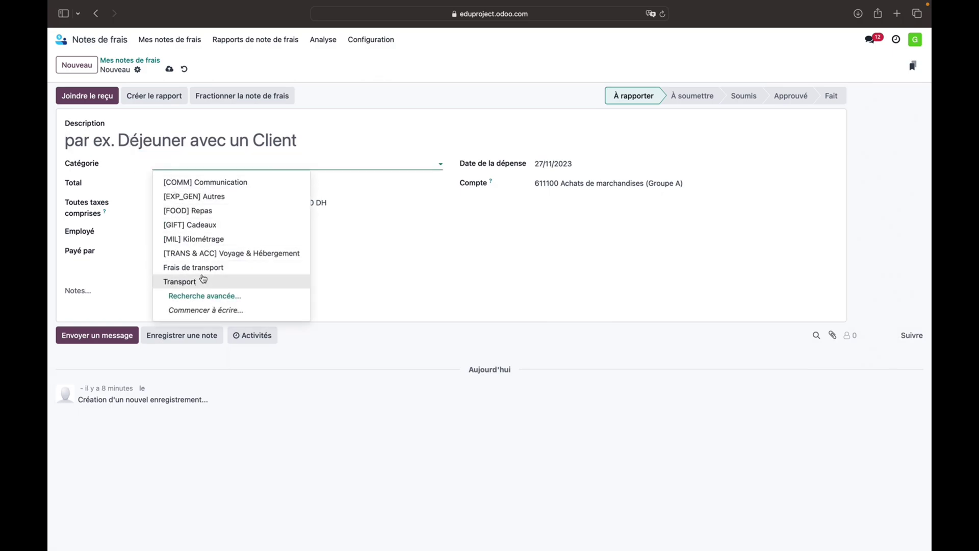
pyautogui.click(203, 267)
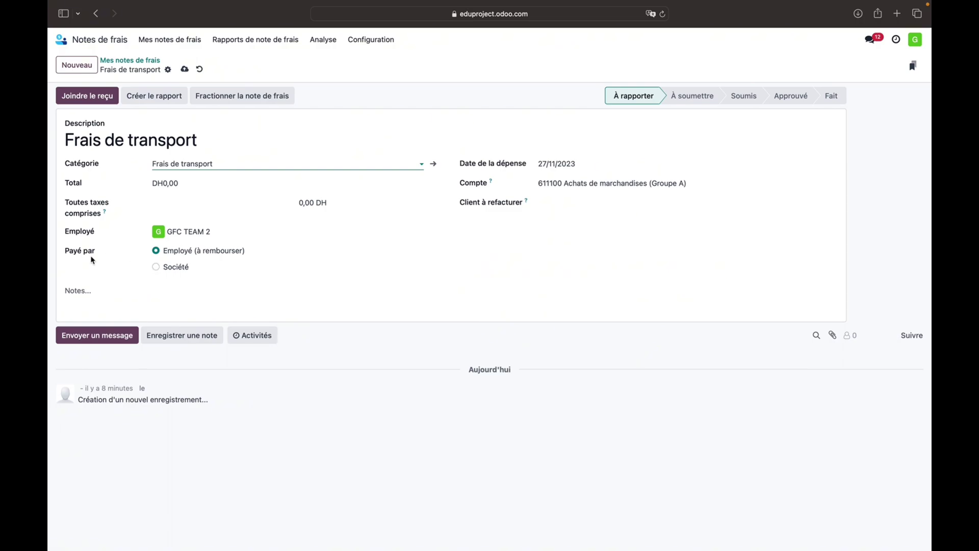
pyautogui.click(156, 267)
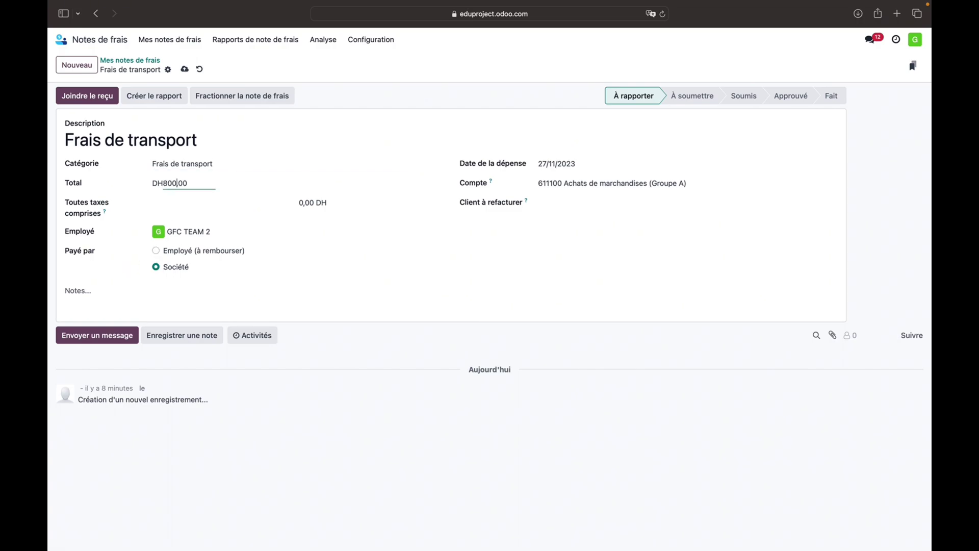
# - Set the expense's account to 614250 Transports sur achats
pyautogui.doubleClick(547, 184)
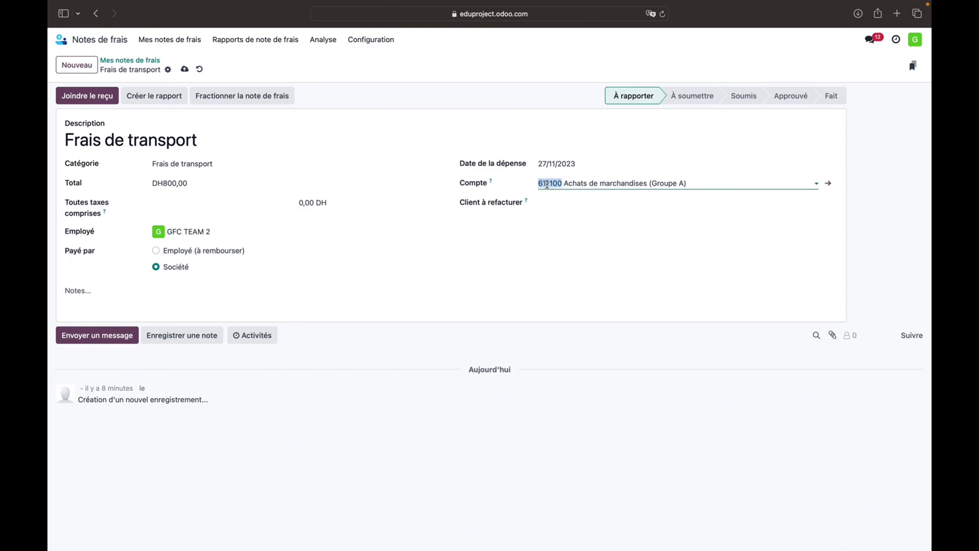
pyautogui.press('BackSpace')
pyautogui.write('61425')
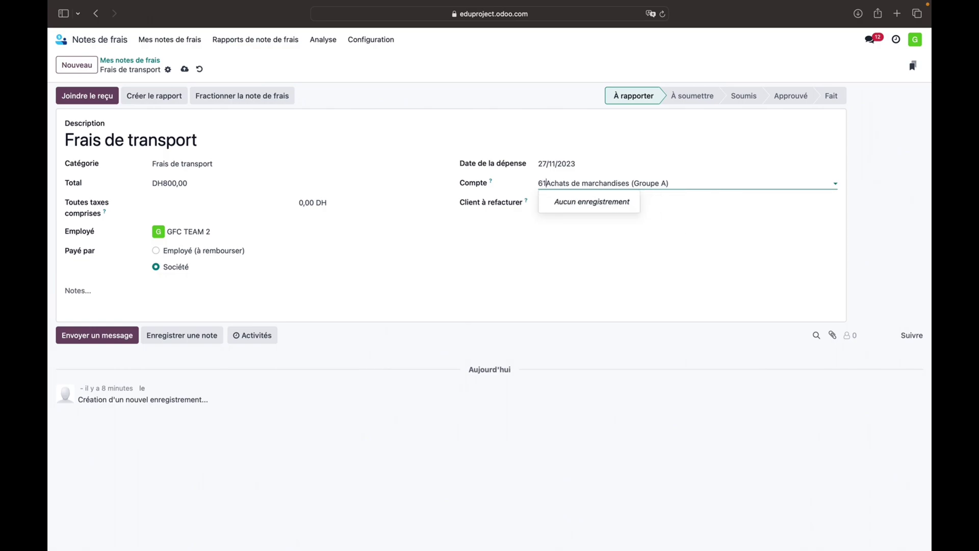
pyautogui.write('0')
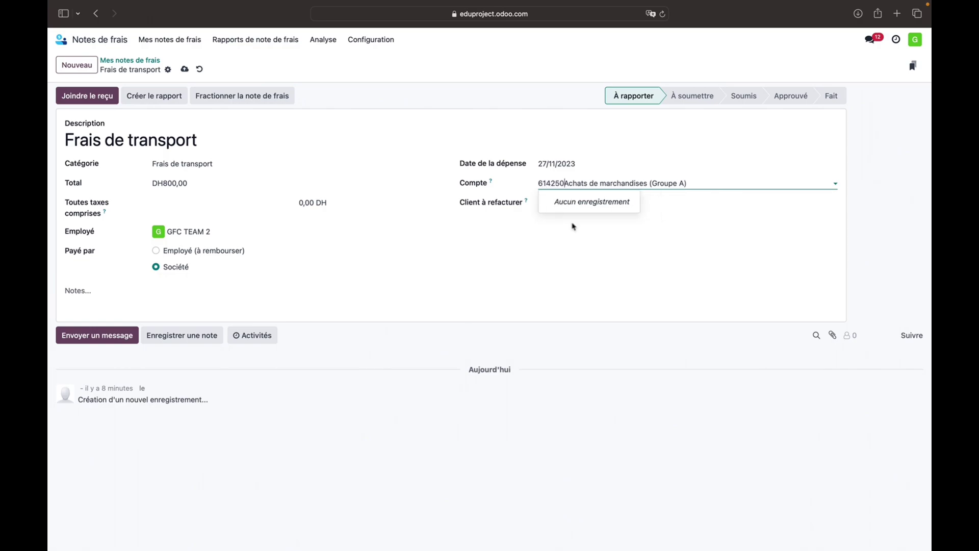
pyautogui.press('Escape')
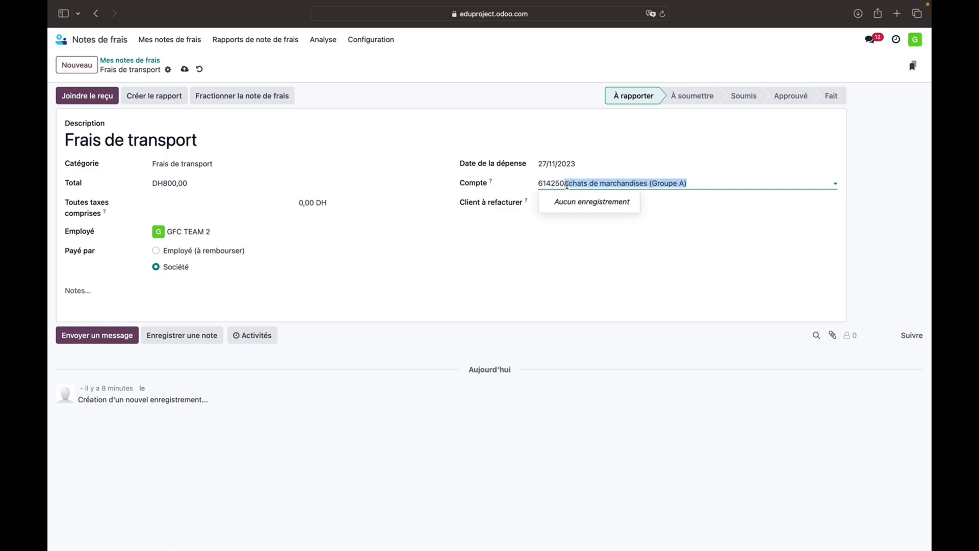
pyautogui.press('BackSpace')
pyautogui.click(576, 204)
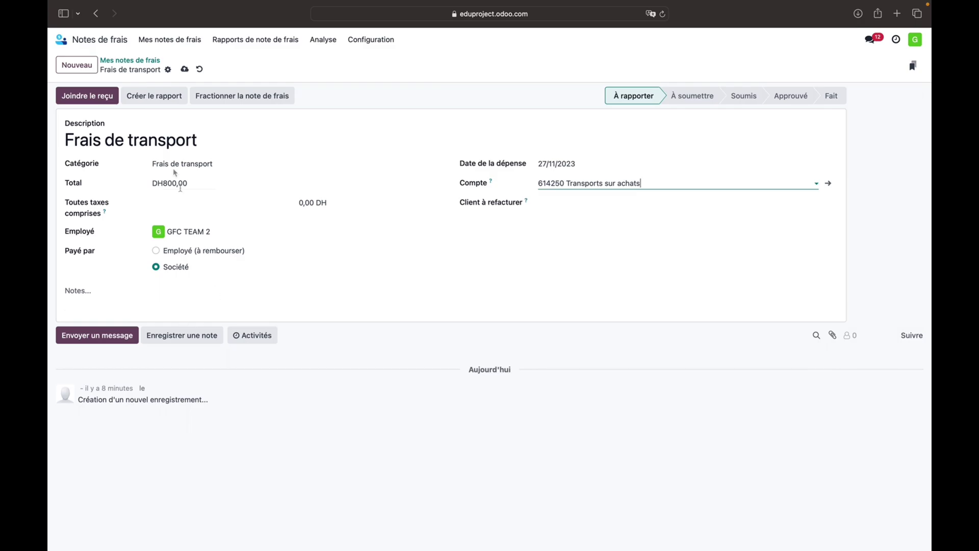
# - Create a report from the transport expense, then check it in Mes notes de frais and reopen the report
pyautogui.click(162, 98)
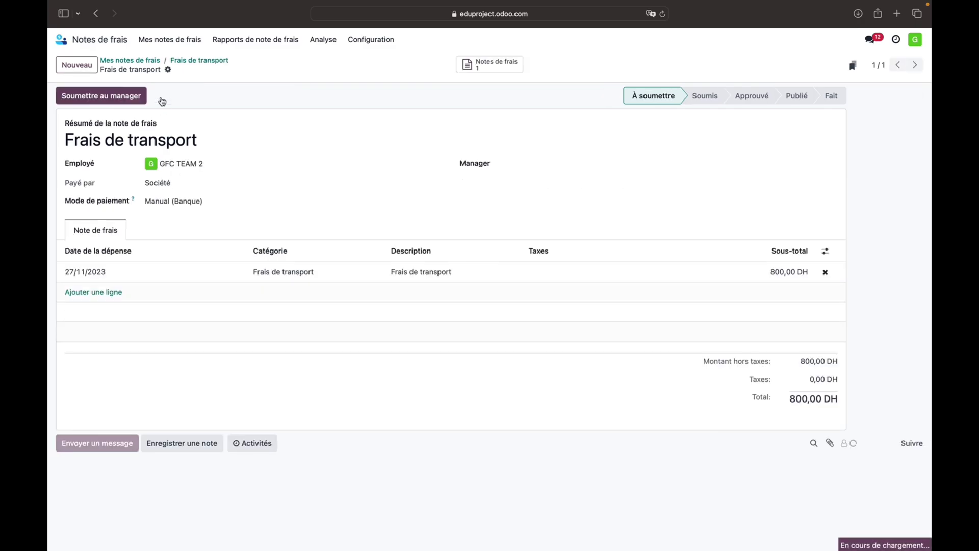
pyautogui.click(136, 61)
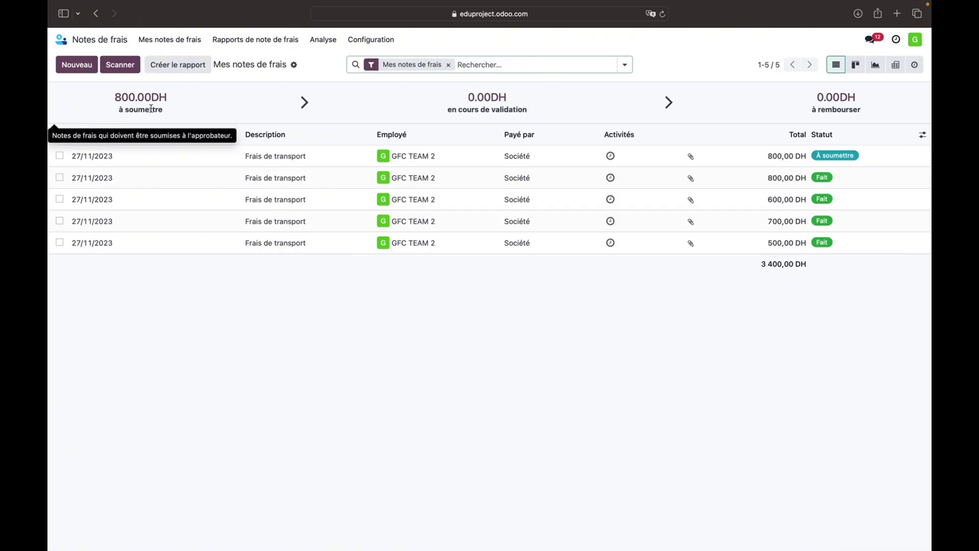
pyautogui.click(172, 157)
pyautogui.click(160, 101)
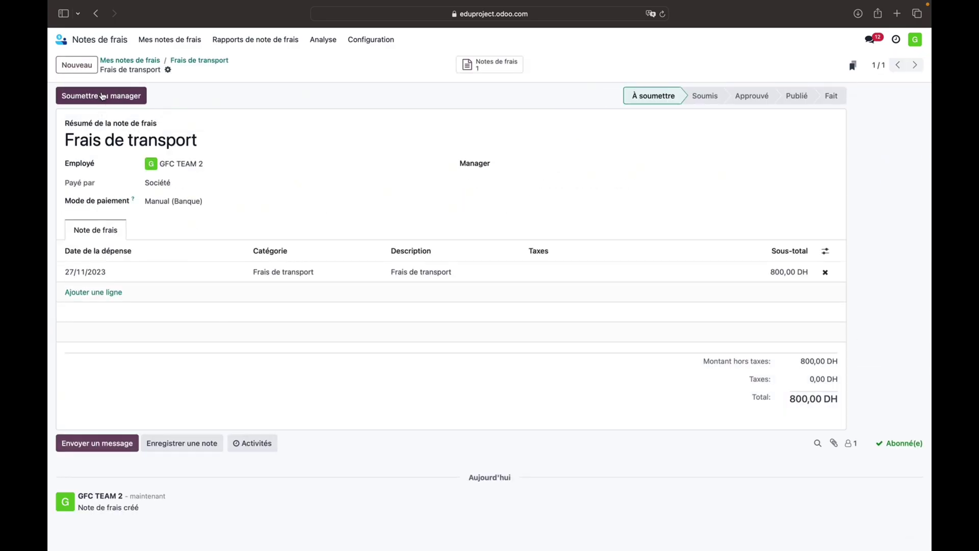
# - Submit and approve the Frais de transport report, accepting the similar expense as no duplicate, and post its journal entries
pyautogui.click(103, 96)
pyautogui.click(76, 102)
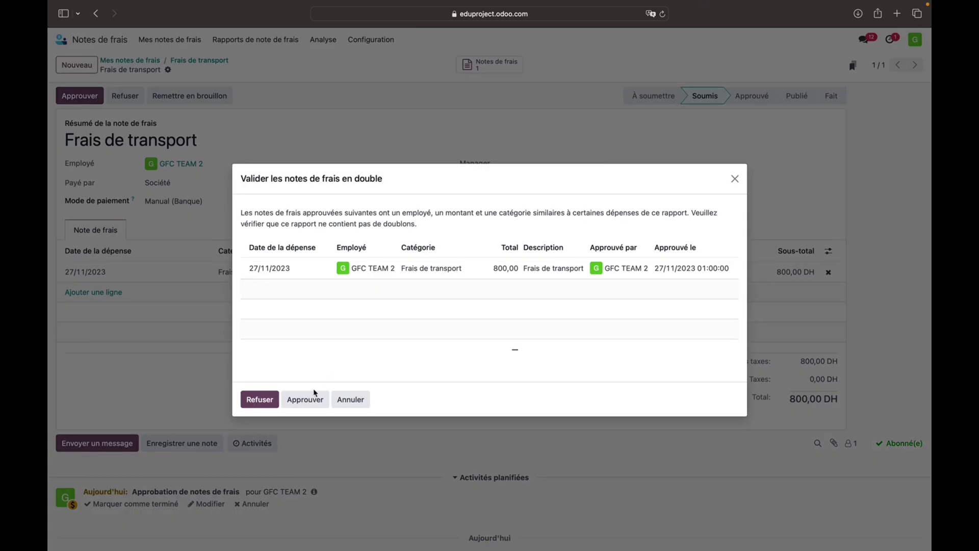
pyautogui.click(291, 402)
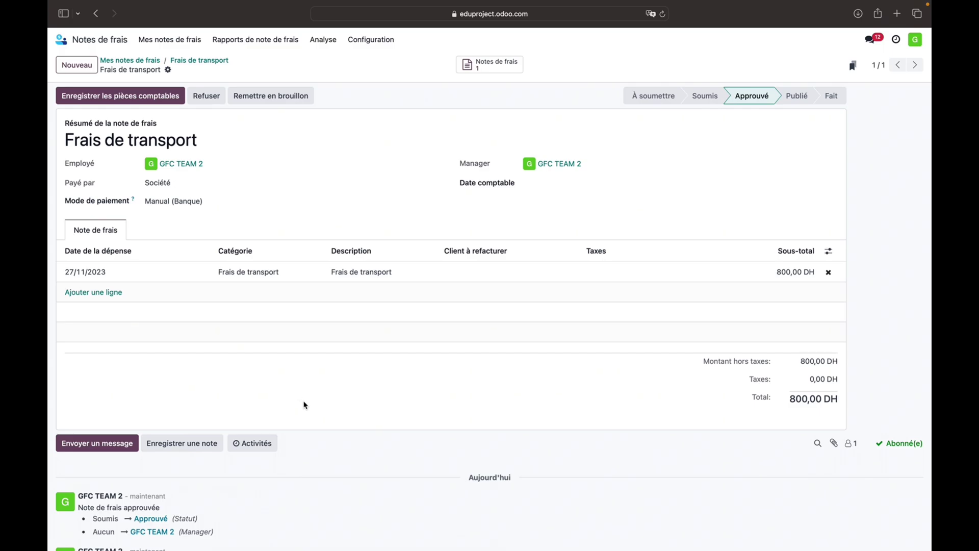
pyautogui.click(163, 97)
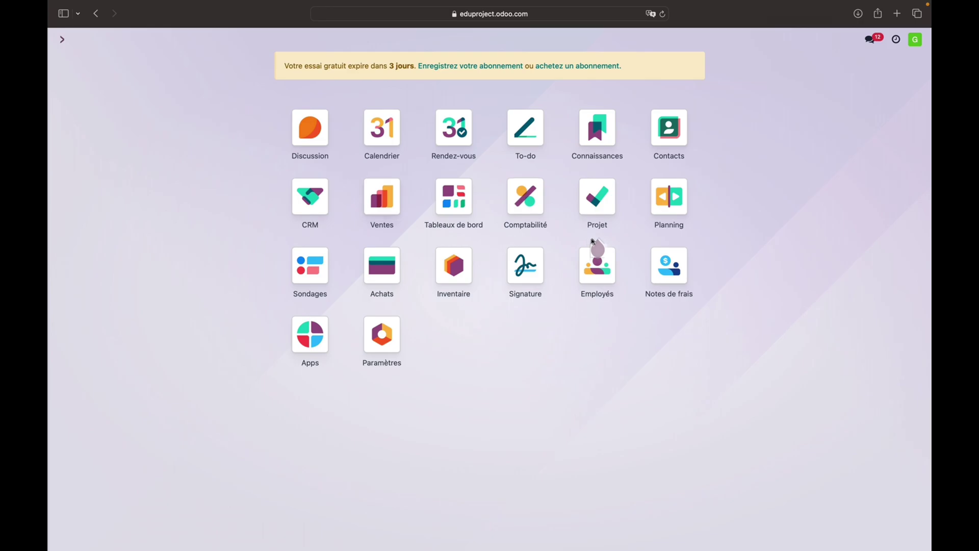
# - In Comptabilité, view the list of customer invoices and the list of vendor bills
pyautogui.click(526, 198)
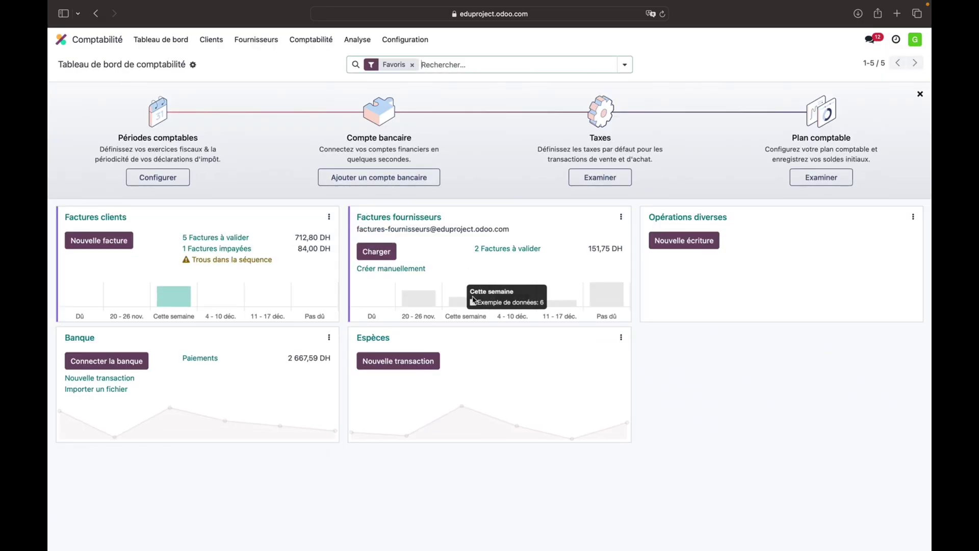
pyautogui.click(211, 43)
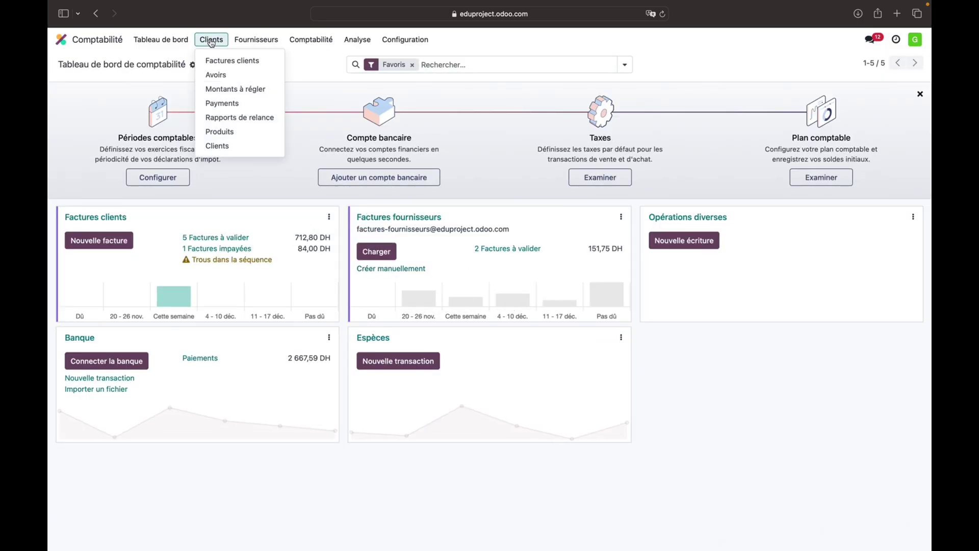
pyautogui.click(214, 60)
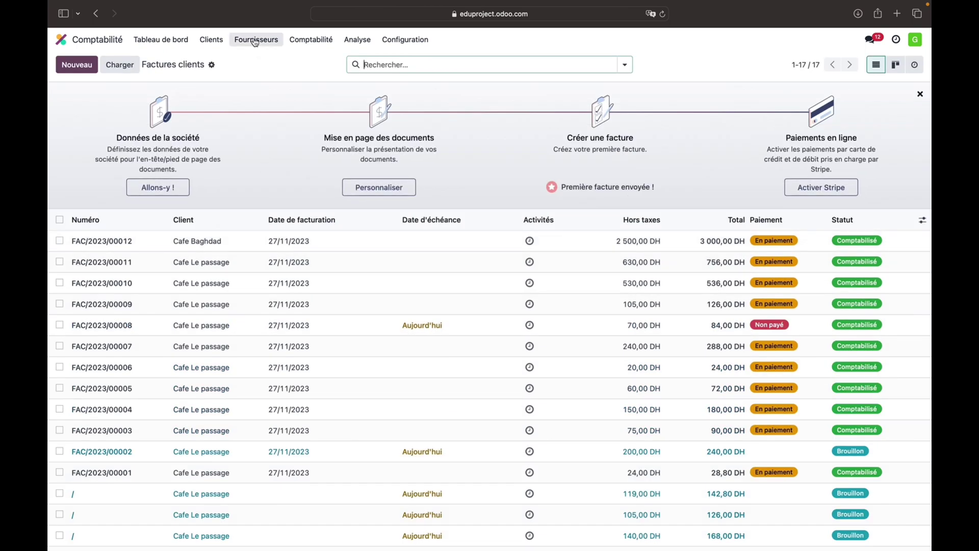
pyautogui.click(256, 40)
pyautogui.click(263, 61)
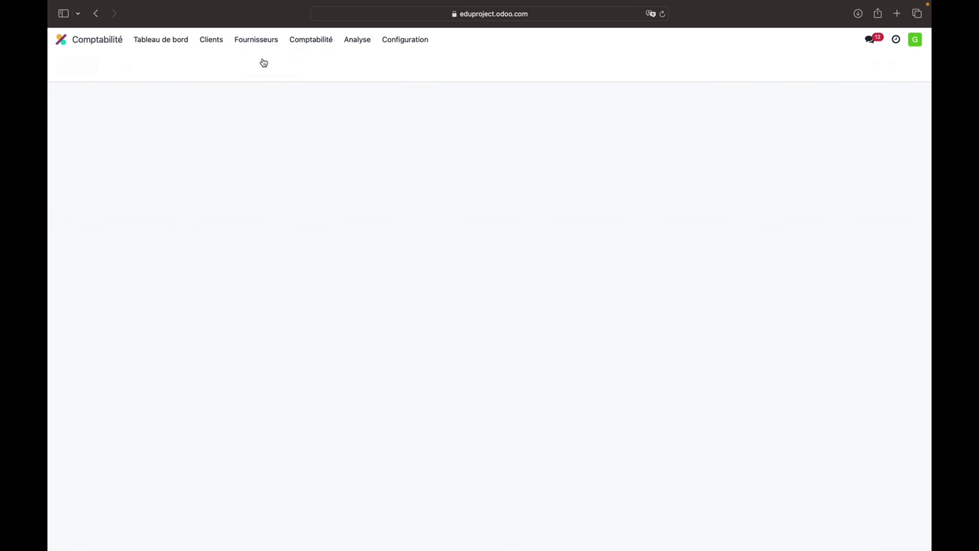
# - Review the posted Pièces comptables and Écritures comptables through their full lists
pyautogui.click(303, 41)
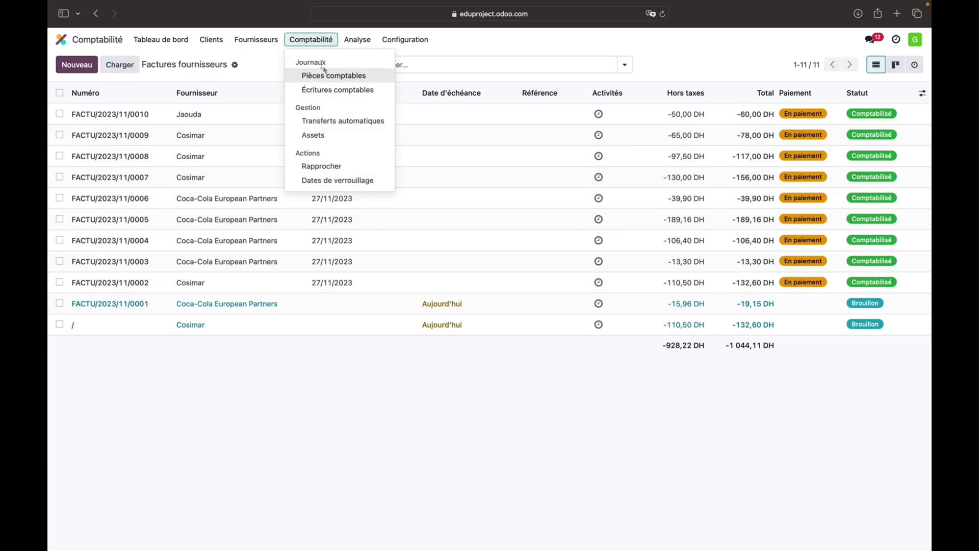
pyautogui.click(325, 81)
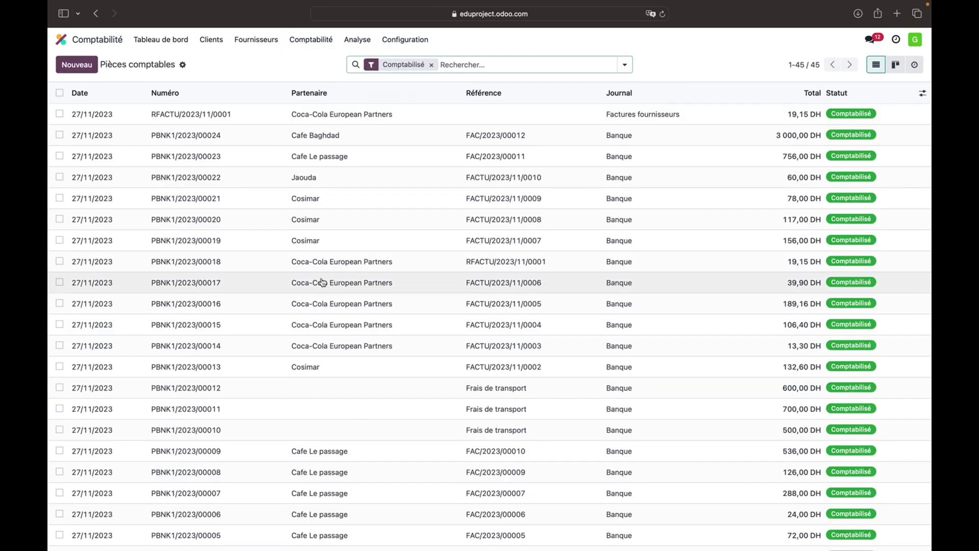
pyautogui.scroll(-5, 322, 282)
pyautogui.scroll(-7, 323, 282)
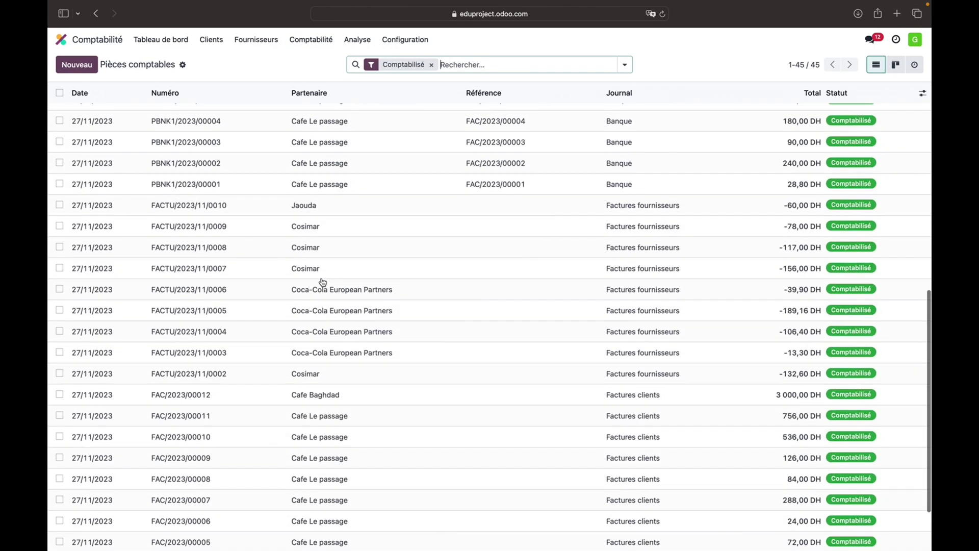
pyautogui.click(321, 41)
pyautogui.click(323, 95)
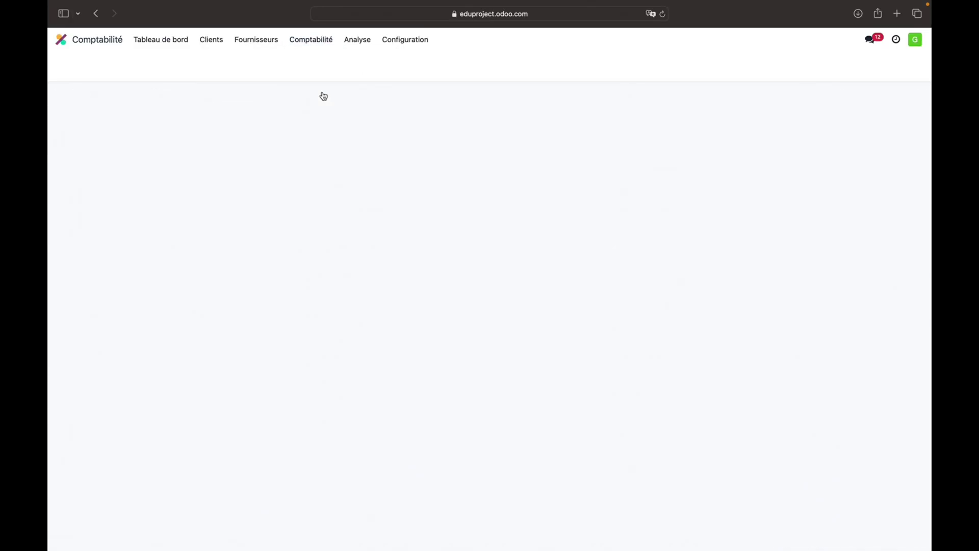
pyautogui.scroll(-5, 309, 252)
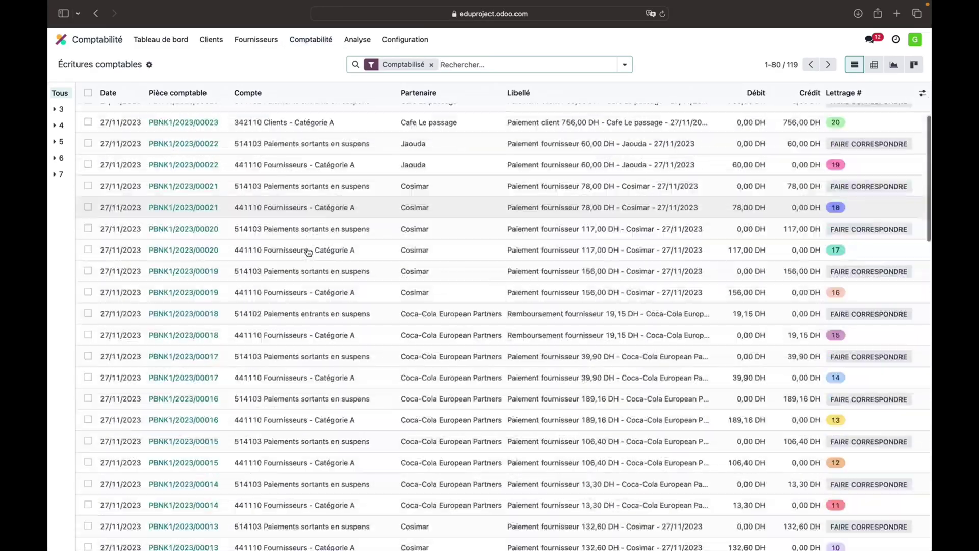
pyautogui.scroll(-10, 308, 252)
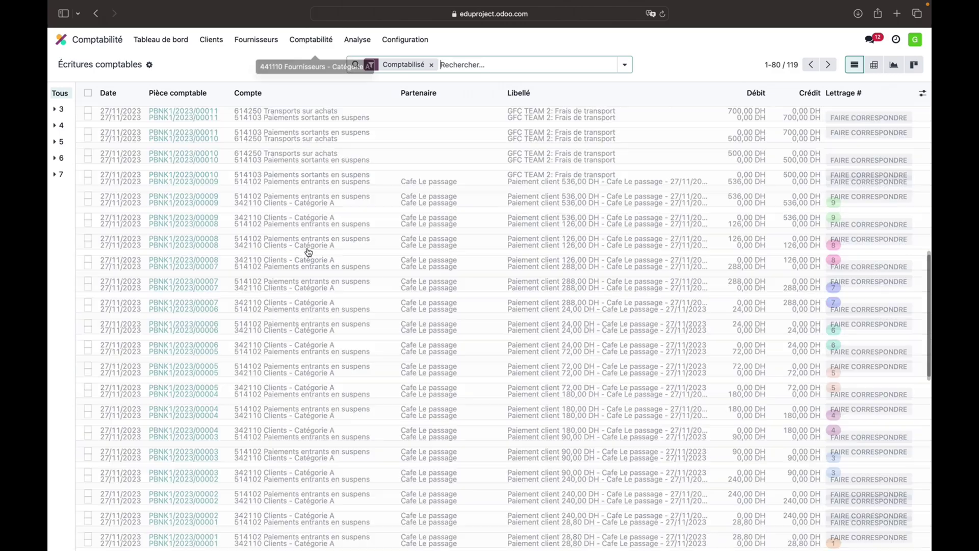
pyautogui.scroll(-4, 309, 253)
# - Open the Bilan report and examine it from the fixed assets through to the total liabilities
pyautogui.click(357, 41)
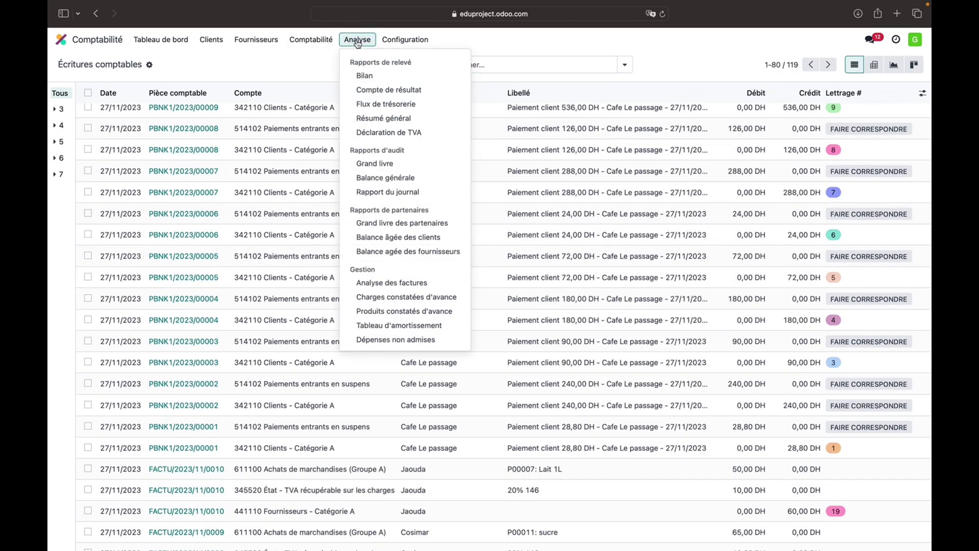
pyautogui.click(380, 90)
pyautogui.scroll(-5, 400, 258)
pyautogui.scroll(-5, 400, 258)
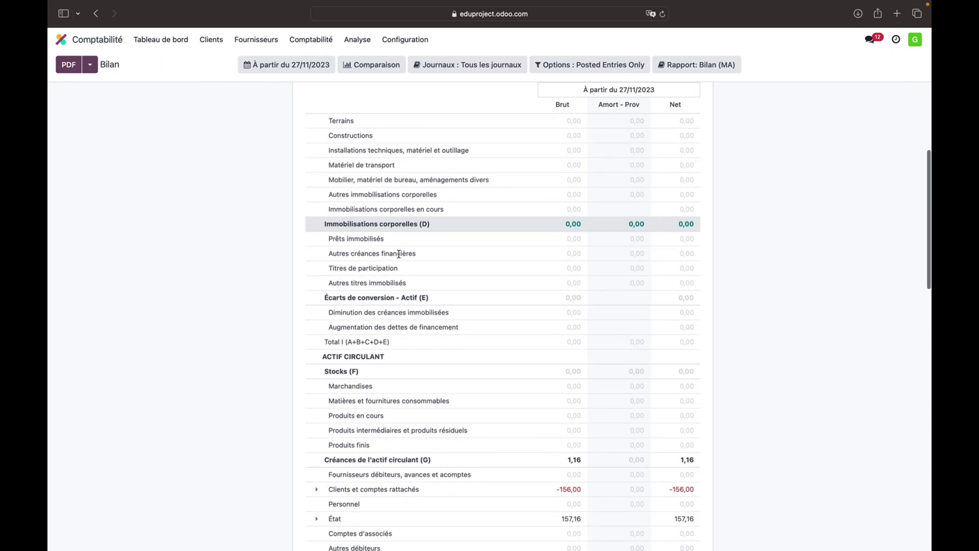
pyautogui.scroll(-3, 400, 257)
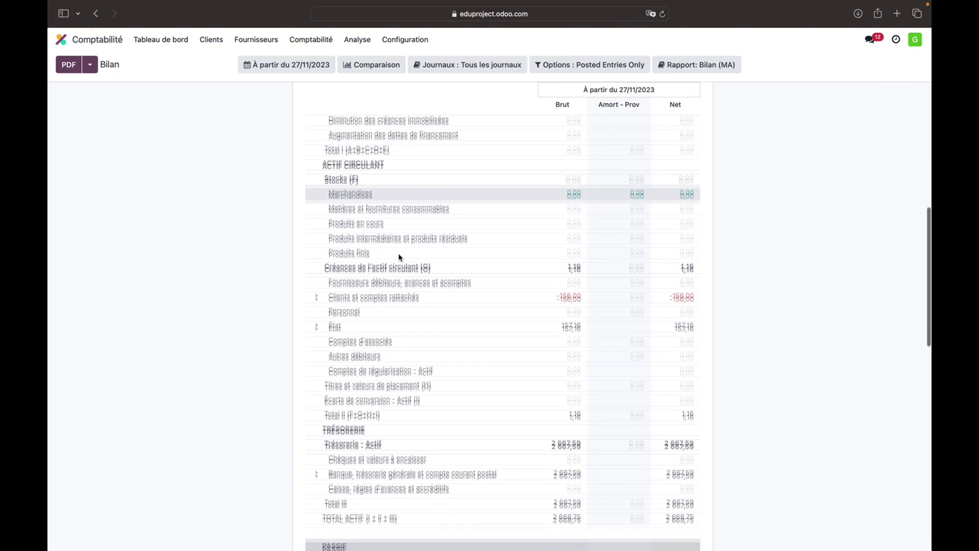
pyautogui.scroll(-3, 399, 258)
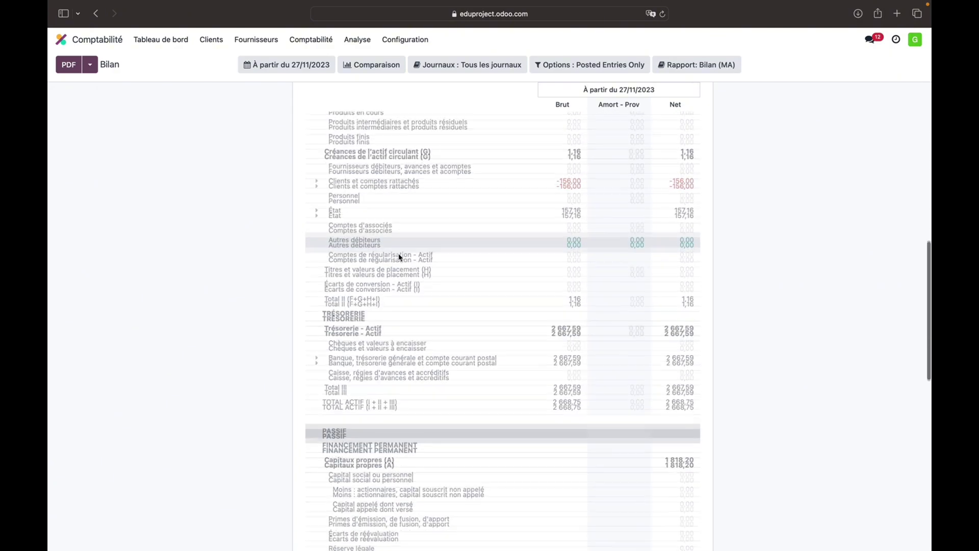
pyautogui.scroll(-1, 399, 255)
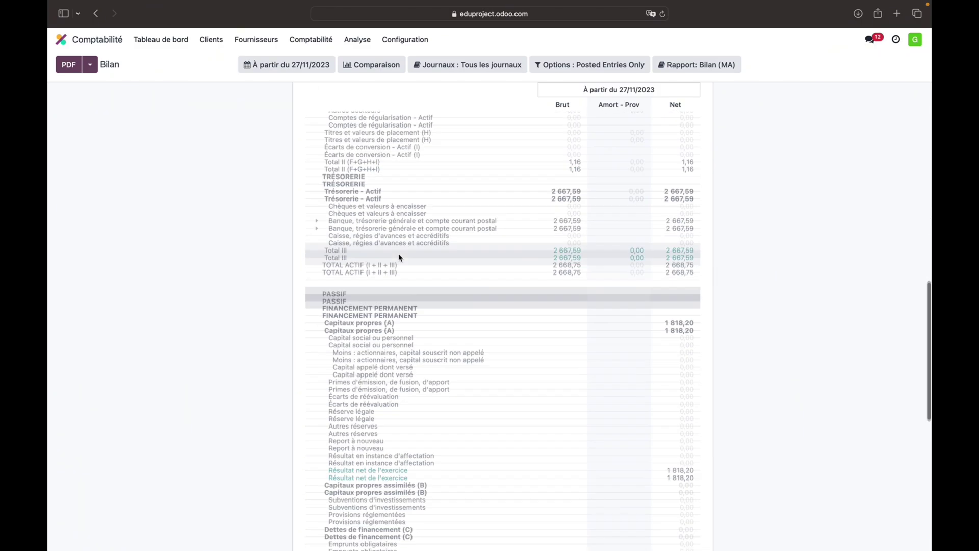
pyautogui.scroll(-4, 416, 232)
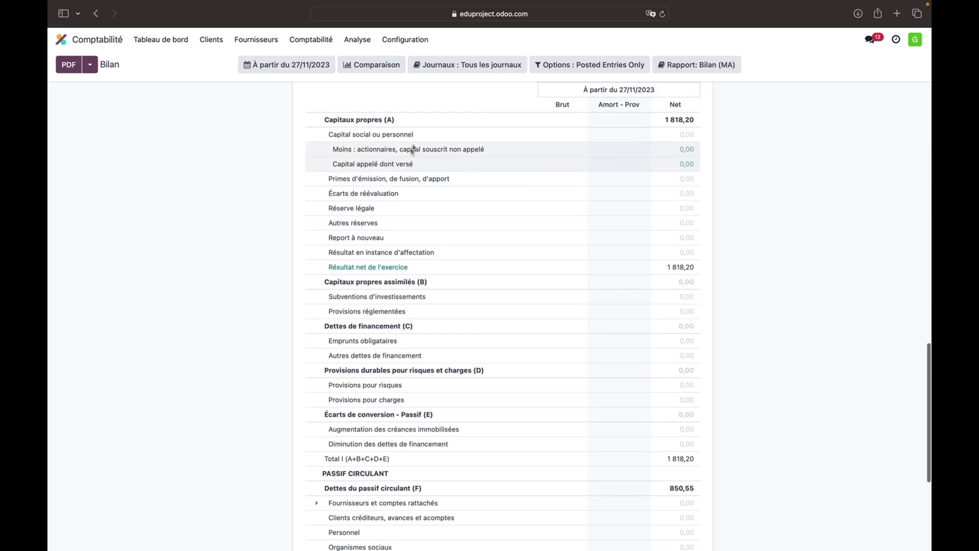
pyautogui.scroll(-3, 422, 276)
pyautogui.scroll(-4, 423, 275)
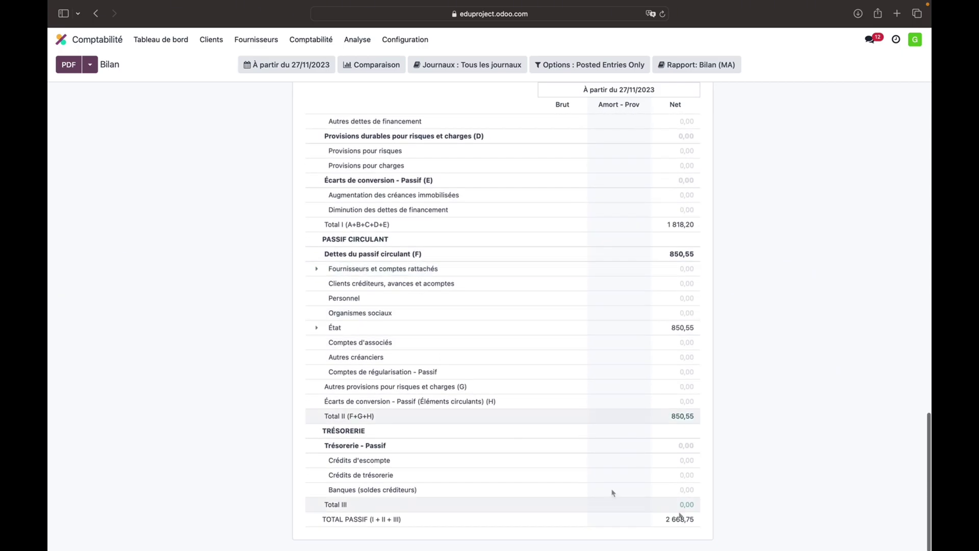
# - Open the Compte de résultat report for 2023 and examine it from the operating income through to the final net result
pyautogui.scroll(6, 535, 372)
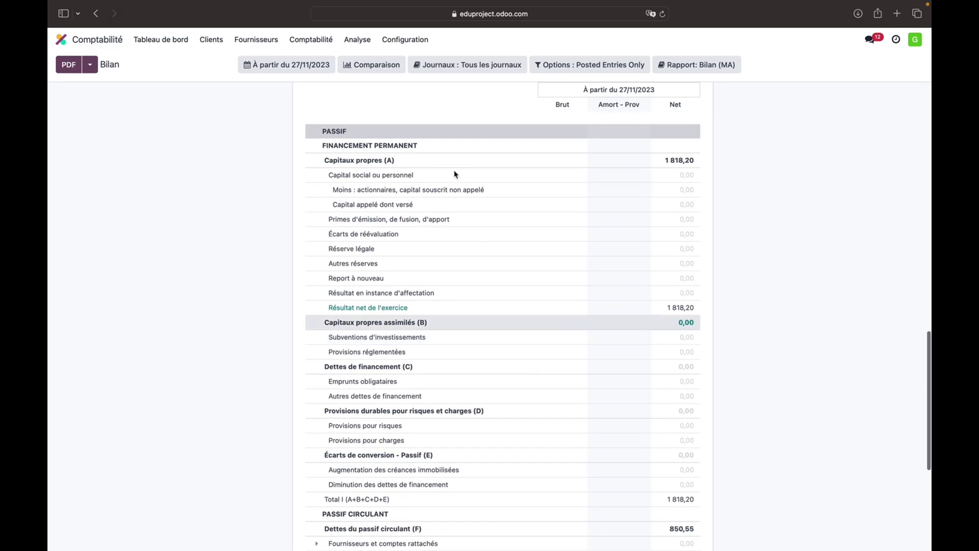
pyautogui.click(358, 41)
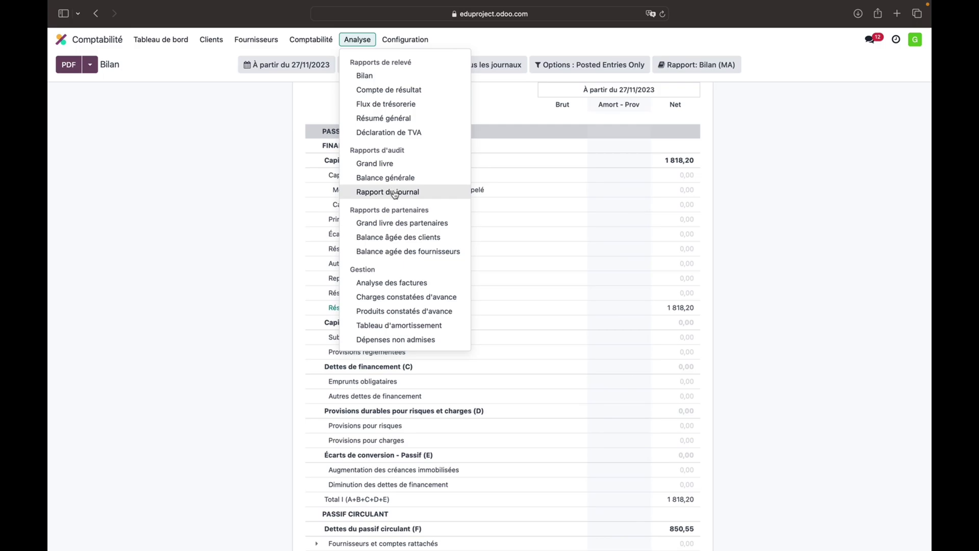
pyautogui.click(388, 90)
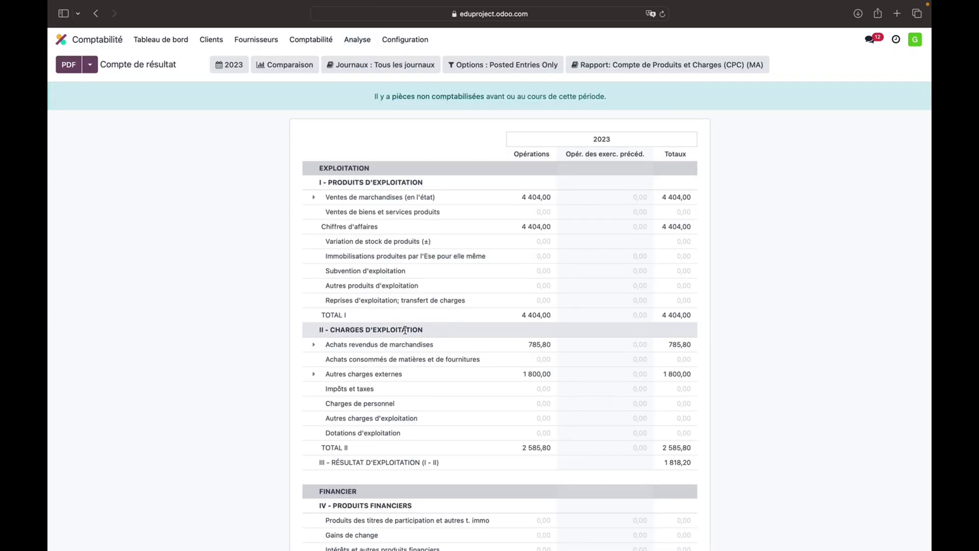
pyautogui.scroll(-2, 406, 328)
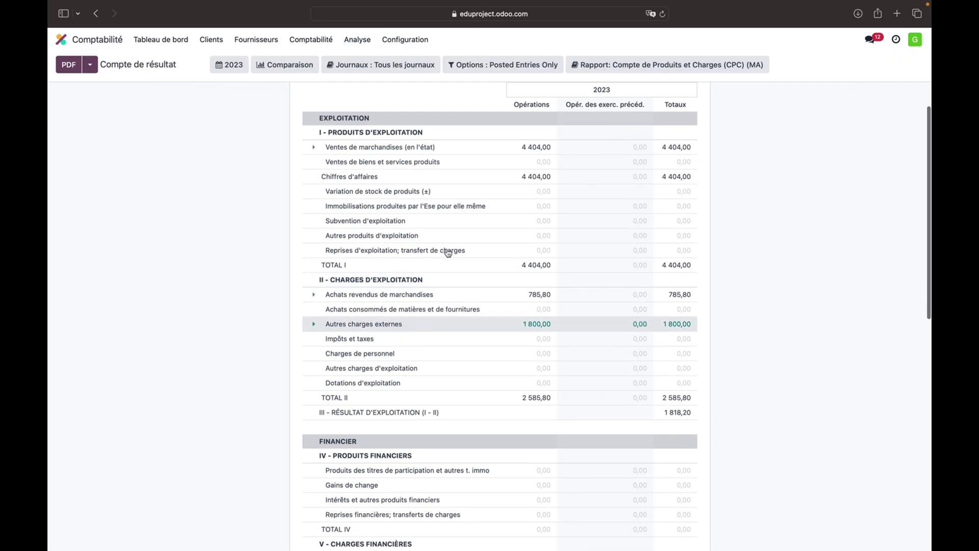
pyautogui.scroll(-2, 447, 253)
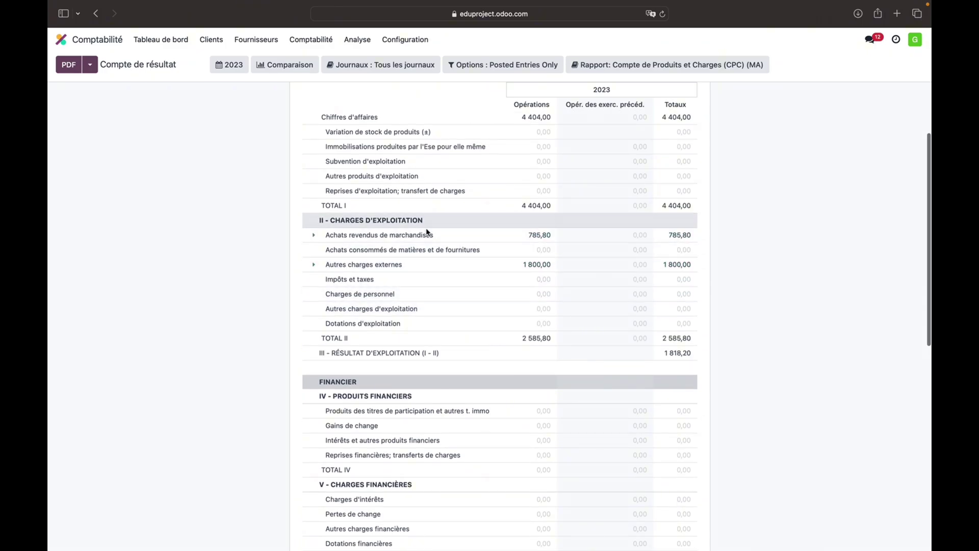
pyautogui.scroll(-2, 516, 364)
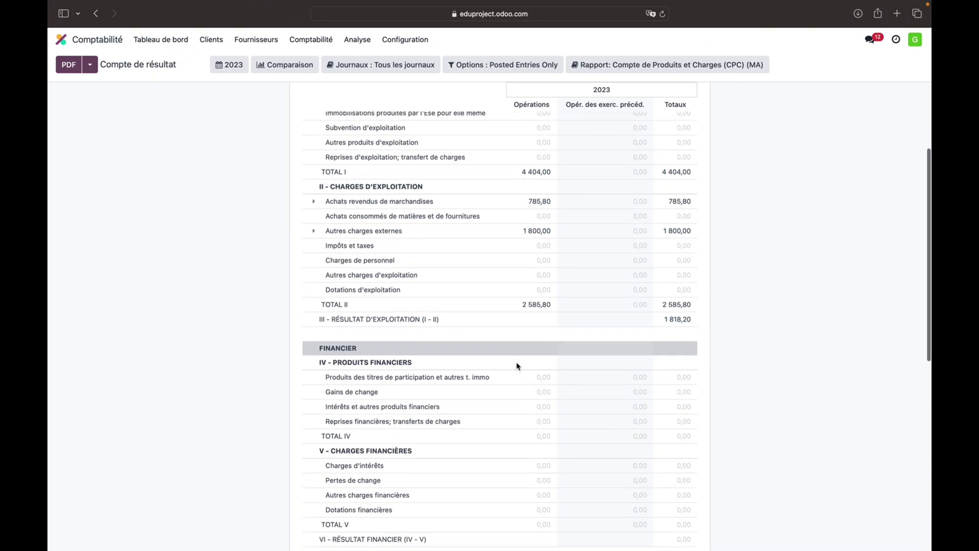
pyautogui.scroll(-5, 516, 363)
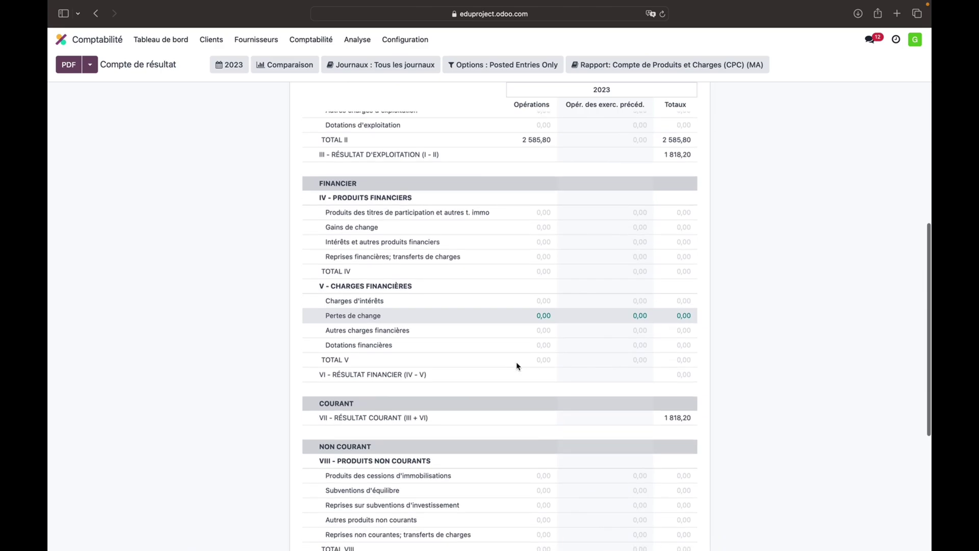
pyautogui.scroll(-5, 516, 366)
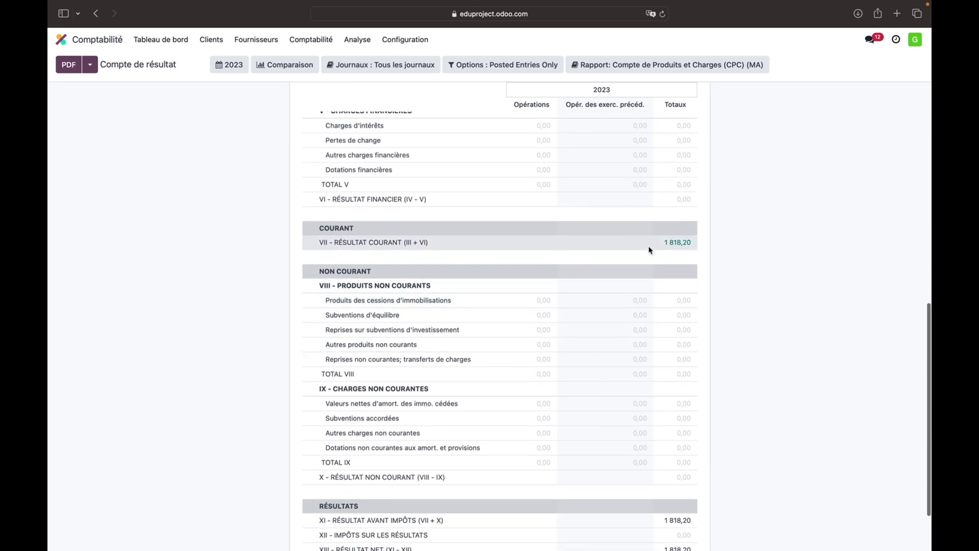
pyautogui.scroll(-3, 461, 269)
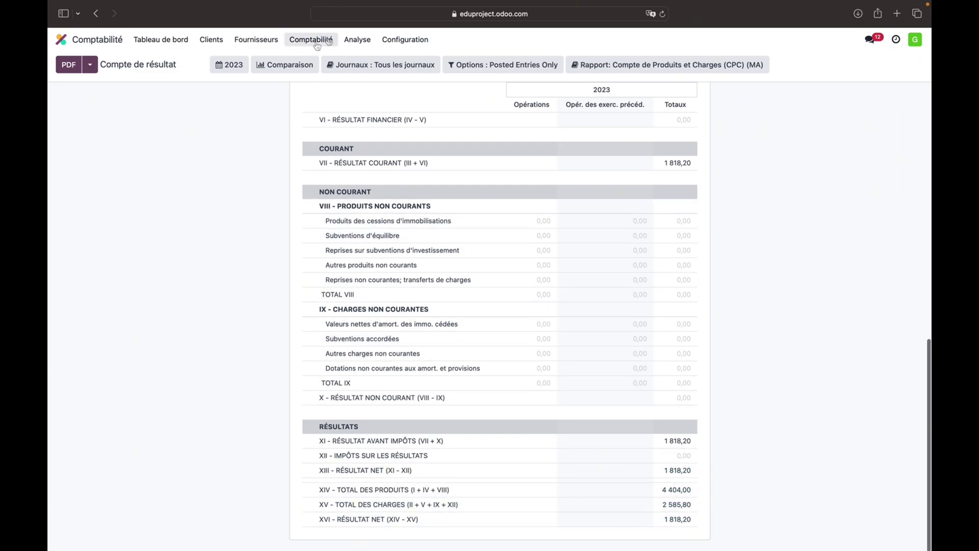
# - Open the Rapport du journal and review the customer invoice entries and the taxes applied to them
pyautogui.click(357, 40)
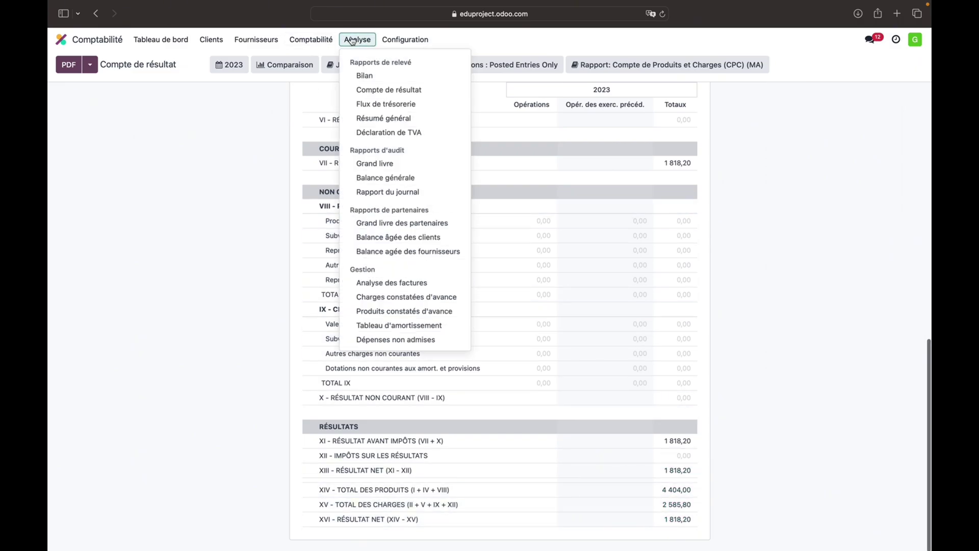
pyautogui.click(381, 192)
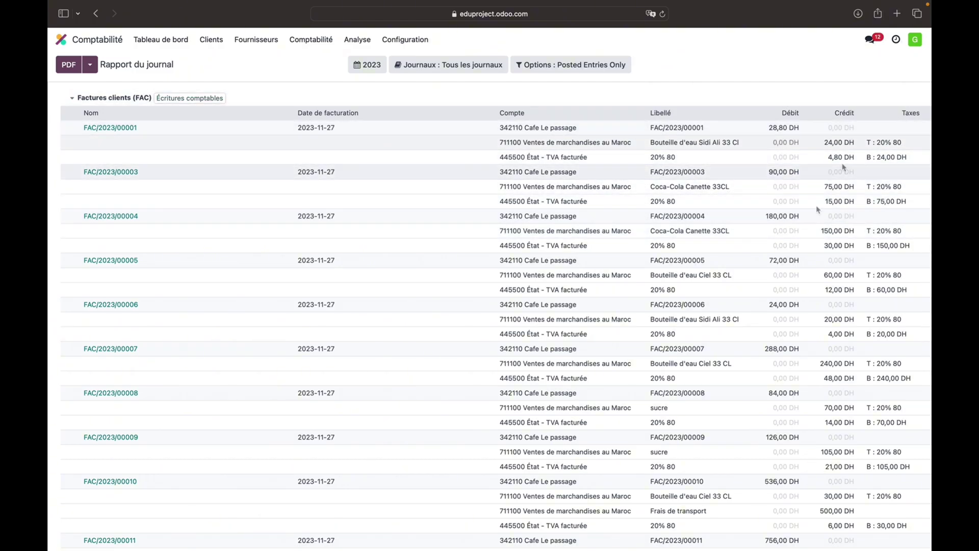
pyautogui.scroll(-3, 638, 270)
pyautogui.scroll(-5, 638, 270)
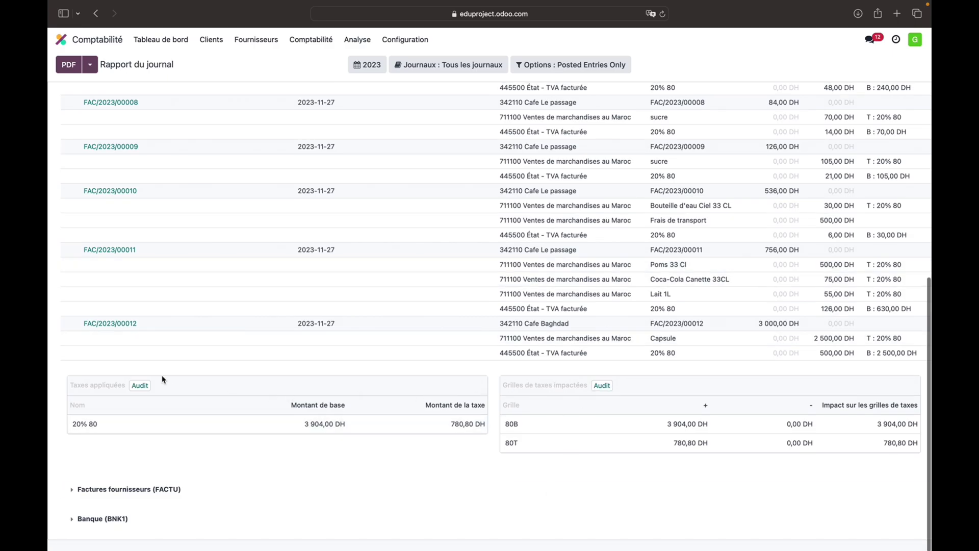
pyautogui.scroll(6, 365, 374)
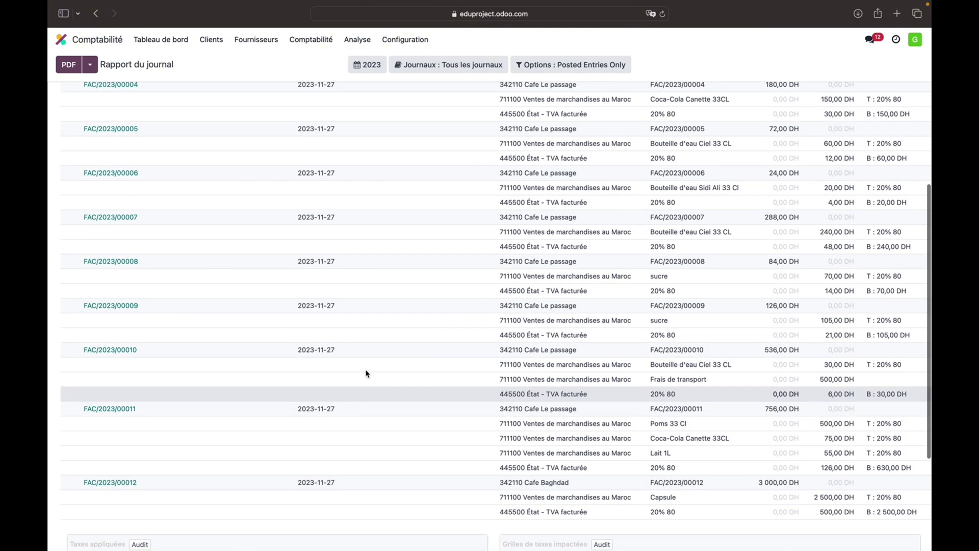
pyautogui.scroll(3, 366, 374)
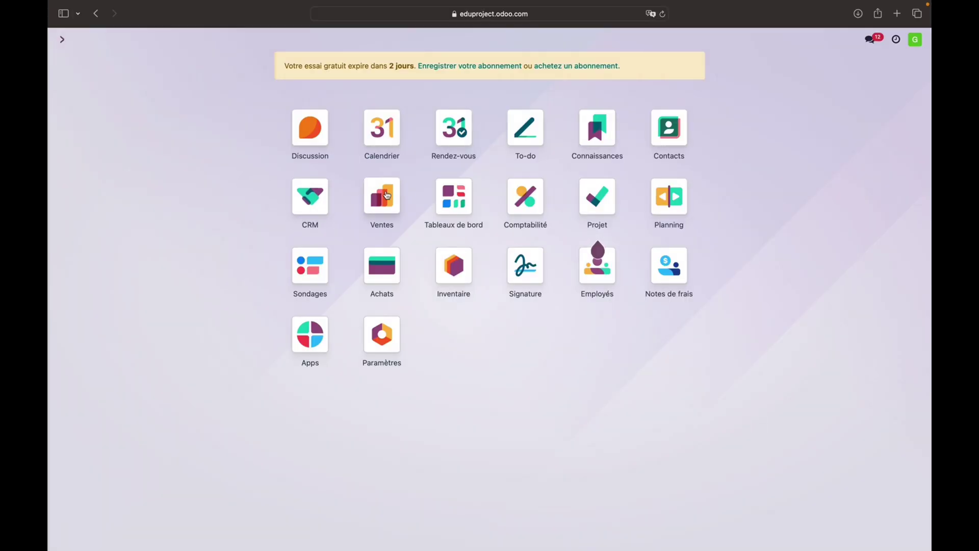
# - Switch to the Tableaux de bord app and review the Ventes dashboard's top orders and the Produit dashboard's best sellers
pyautogui.click(442, 197)
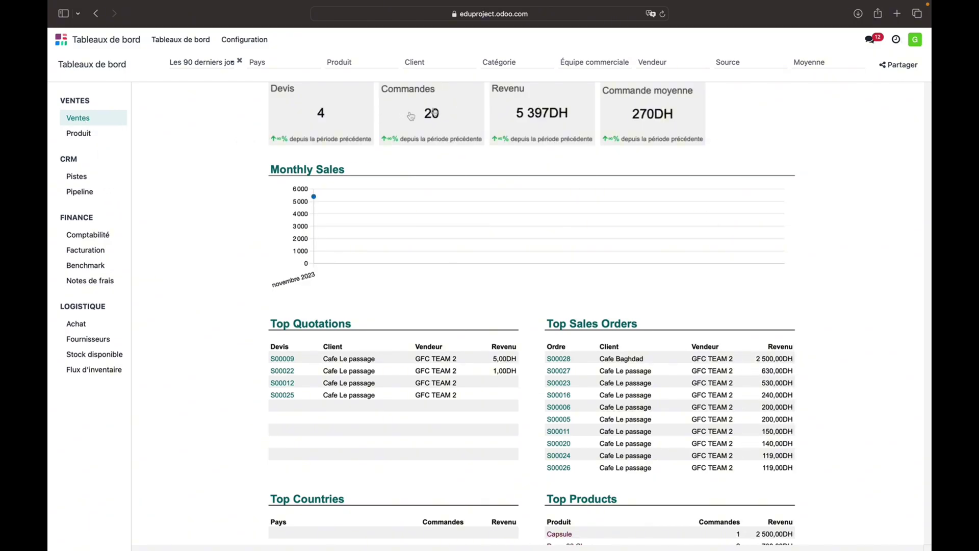
pyautogui.scroll(1, 422, 270)
pyautogui.scroll(-2, 422, 269)
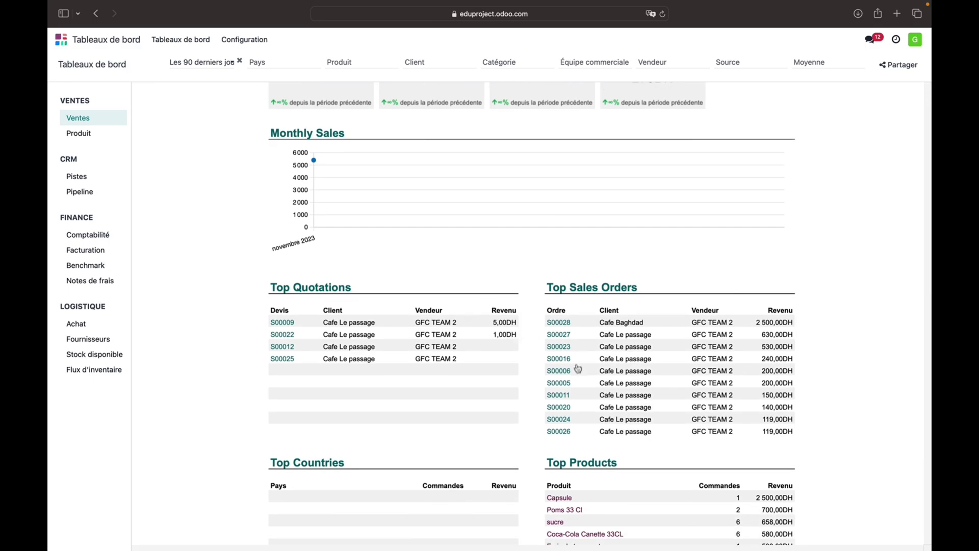
pyautogui.click(96, 133)
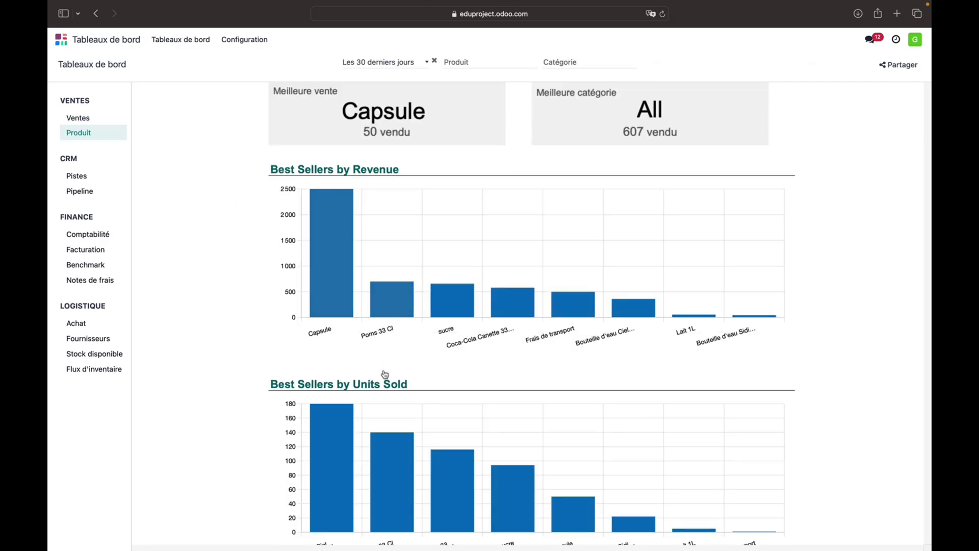
pyautogui.scroll(-1, 397, 375)
pyautogui.scroll(-1, 397, 375)
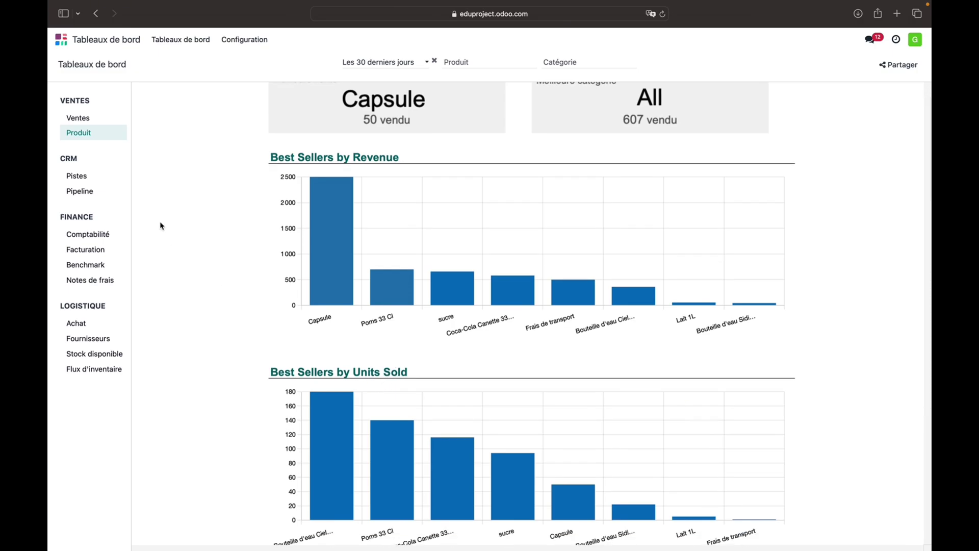
# - View the finance dashboards for Comptabilité, Facturation and Benchmark
pyautogui.click(92, 233)
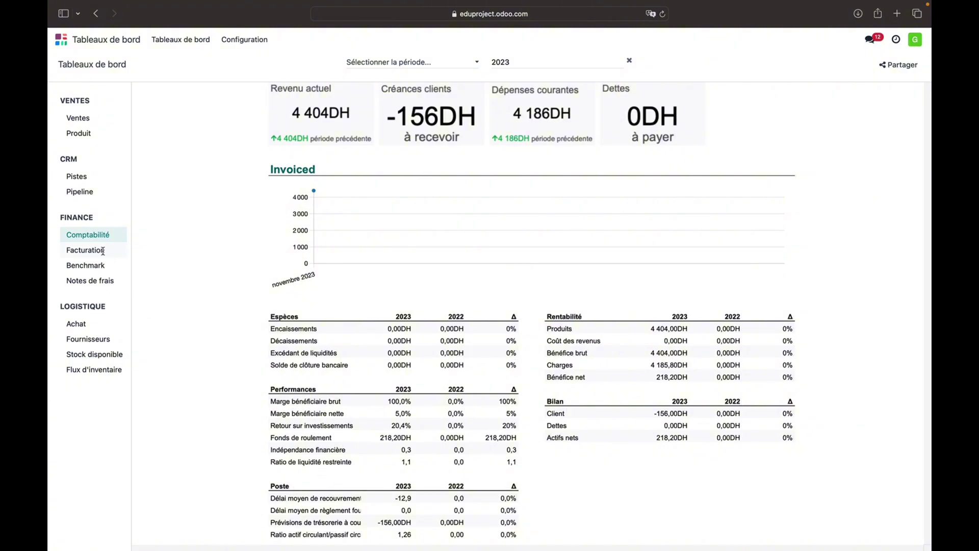
pyautogui.click(103, 251)
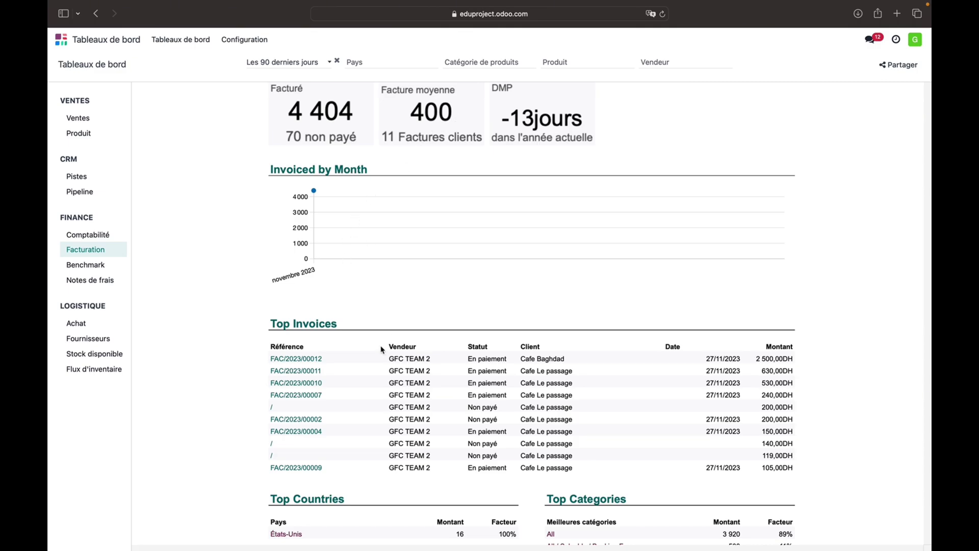
pyautogui.click(101, 265)
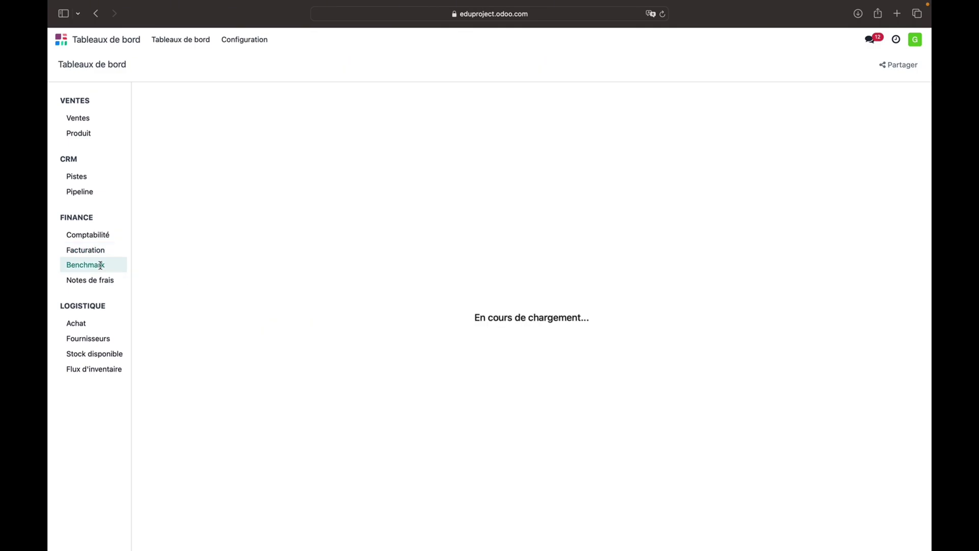